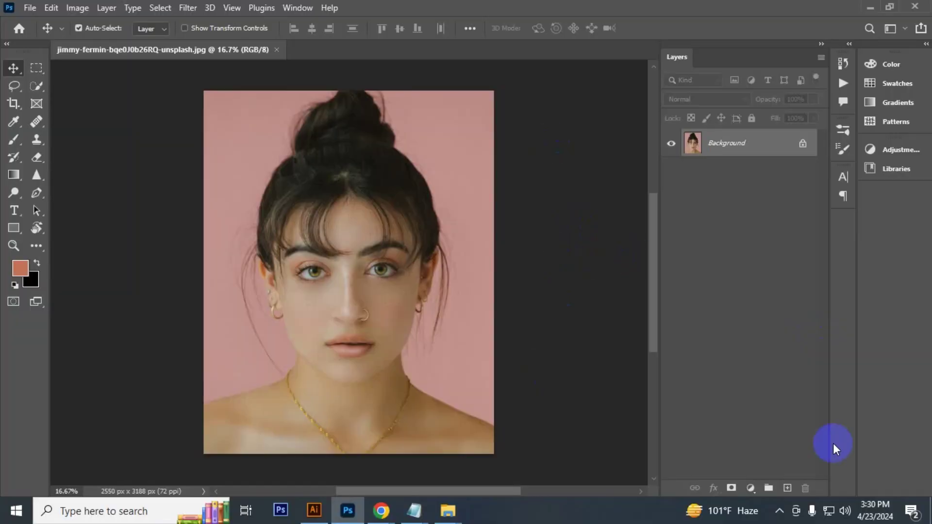
Add a Curves adjustment layer and pull the curve's midpoint down to darken the photo.
{"action": "left_click", "coordinate": [751, 488]}
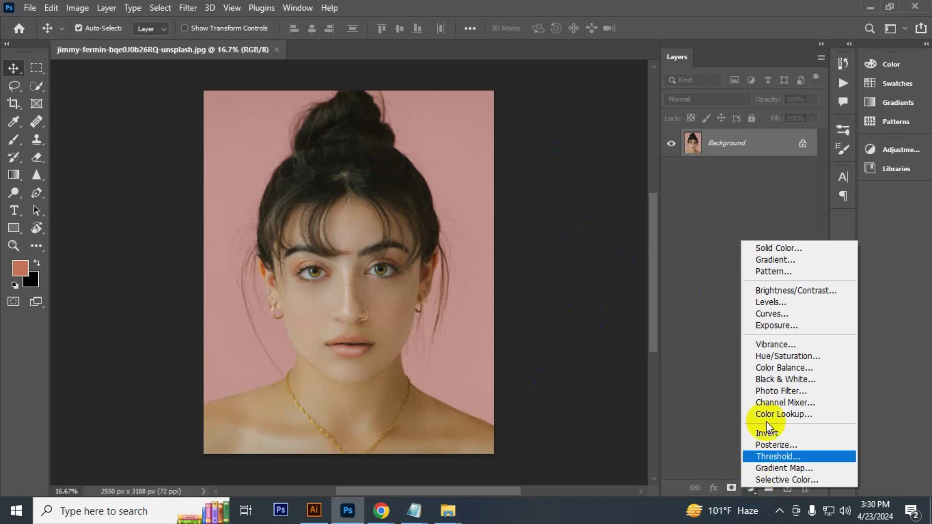
{"action": "left_click", "coordinate": [772, 314]}
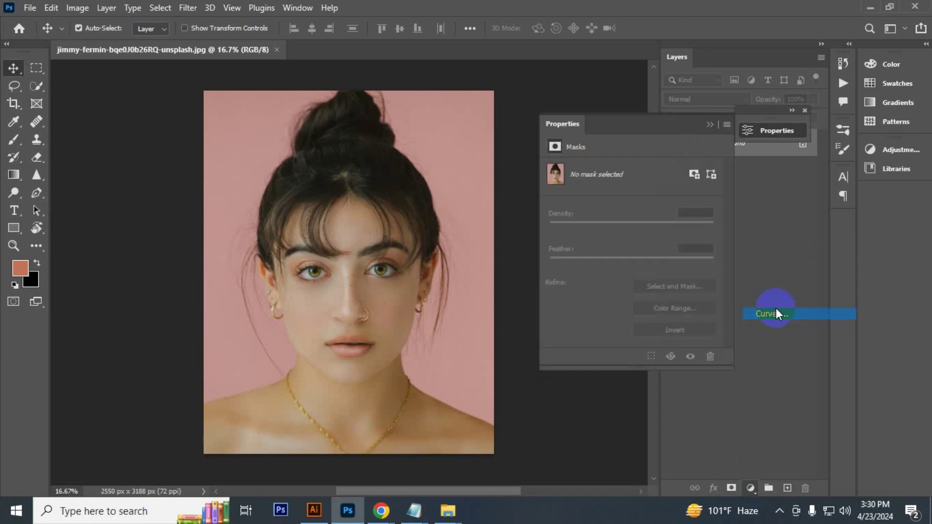
{"action": "left_click", "coordinate": [644, 267]}
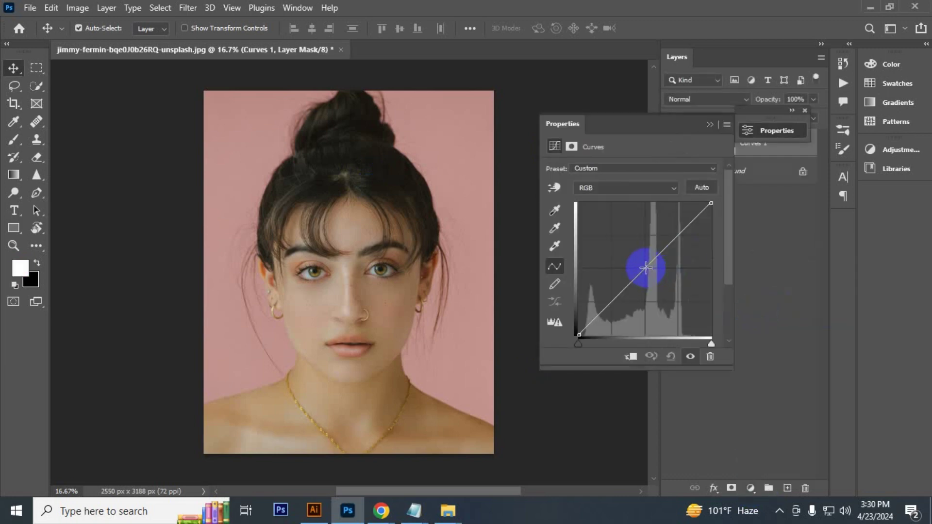
{"action": "left_click_drag", "start_coordinate": [646, 267], "coordinate": [658, 302]}
Rename the Curves layer to 'Burn' and invert its mask to black.
{"action": "double_click", "coordinate": [753, 142]}
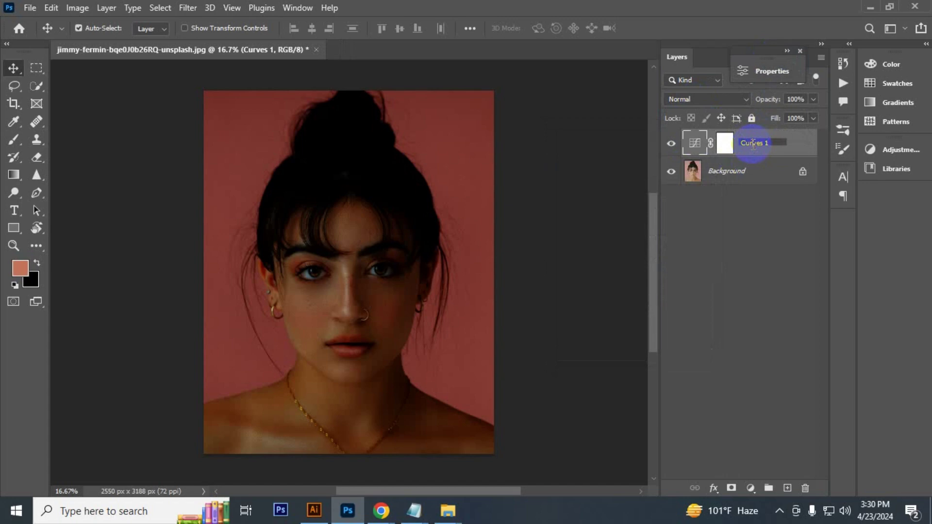
{"action": "type", "text": "Burn"}
{"action": "left_click", "coordinate": [724, 144]}
{"action": "left_click", "coordinate": [724, 146]}
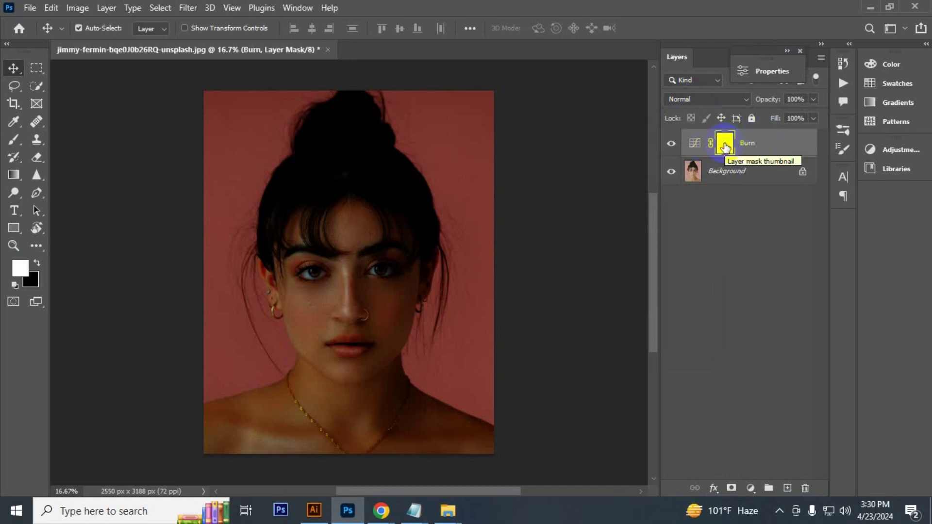
{"action": "key", "text": "ctrl+i"}
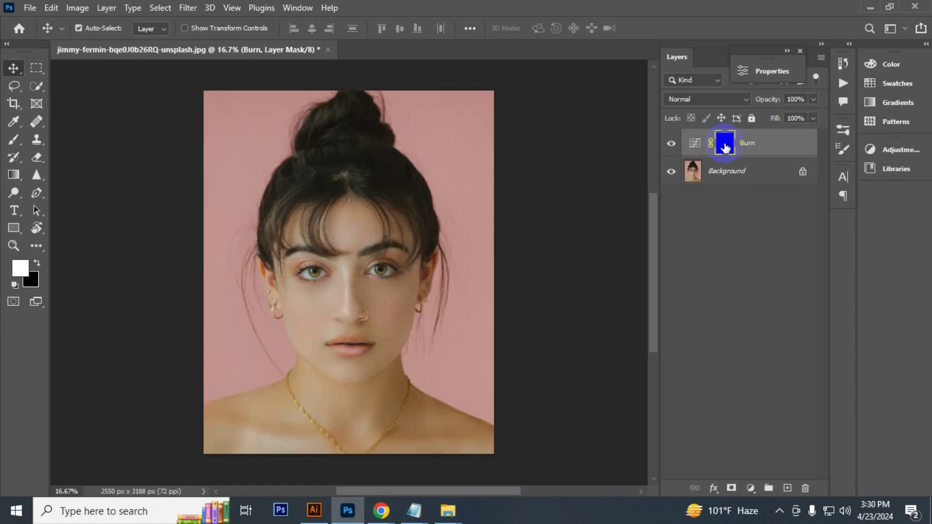
{"action": "left_click", "coordinate": [729, 389]}
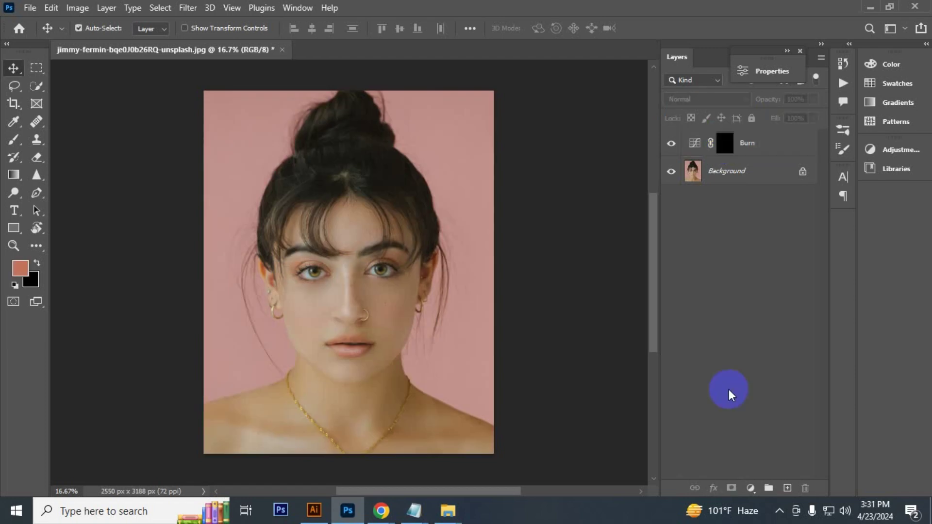
Add a second Curves adjustment layer and pull the curve's midpoint up to brighten.
{"action": "left_click", "coordinate": [750, 487]}
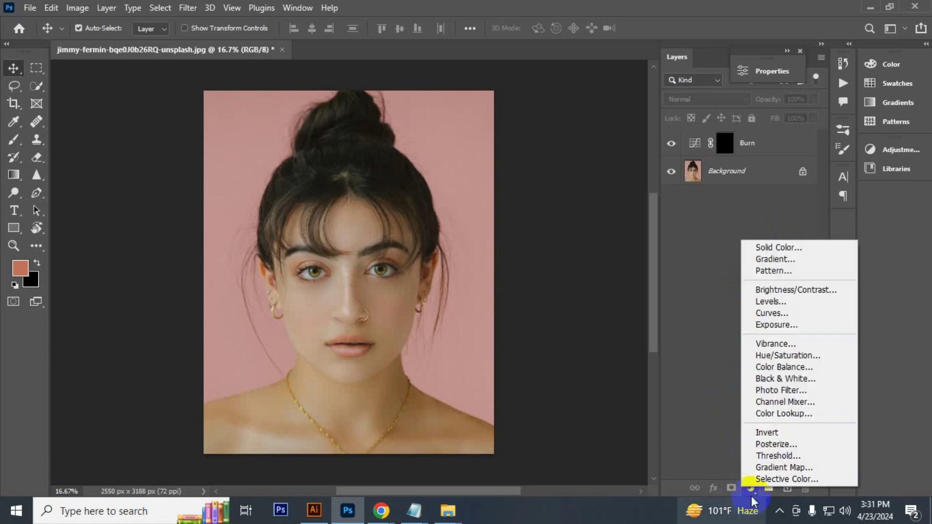
{"action": "left_click", "coordinate": [751, 488]}
{"action": "left_click", "coordinate": [751, 487]}
{"action": "left_click", "coordinate": [765, 312]}
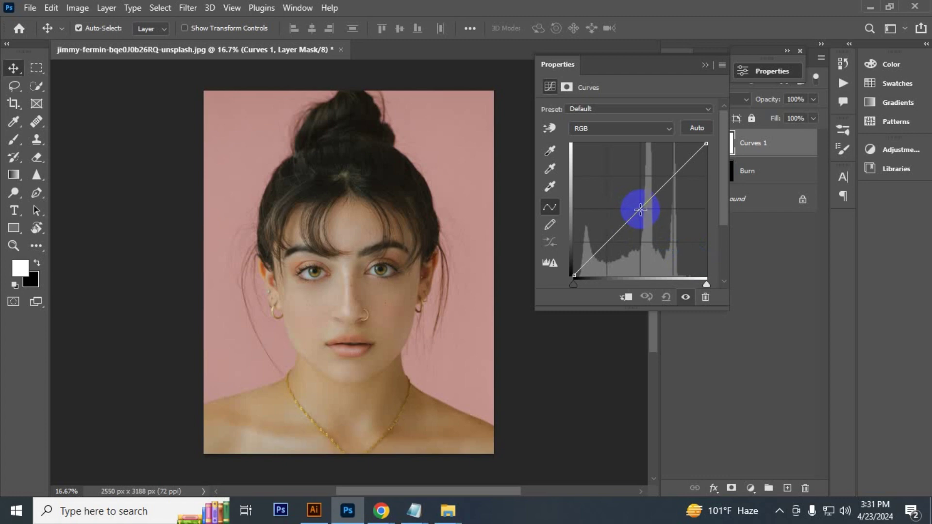
{"action": "left_click", "coordinate": [640, 209]}
{"action": "left_click_drag", "start_coordinate": [640, 208], "coordinate": [624, 177]}
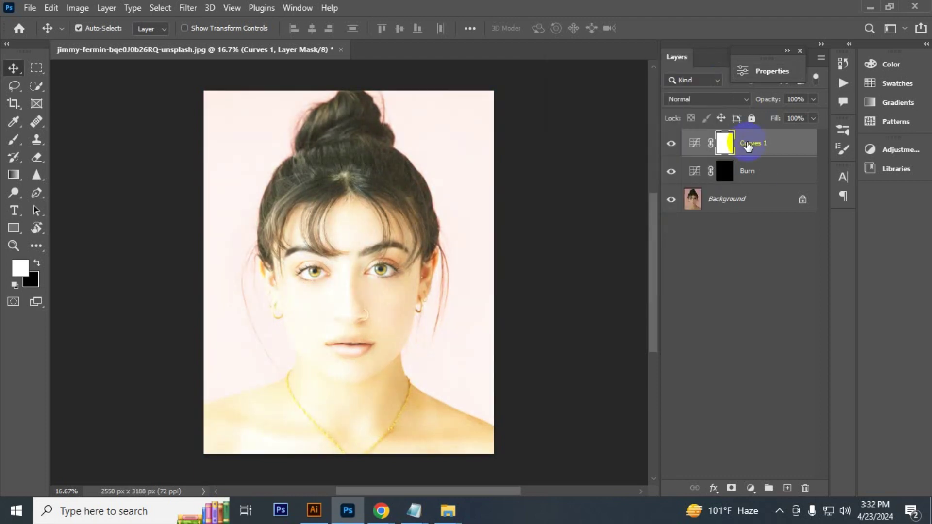
Rename the new Curves layer to 'Dodge' and invert its mask to black.
{"action": "double_click", "coordinate": [758, 143]}
{"action": "type", "text": "Dodge"}
{"action": "left_click", "coordinate": [725, 145]}
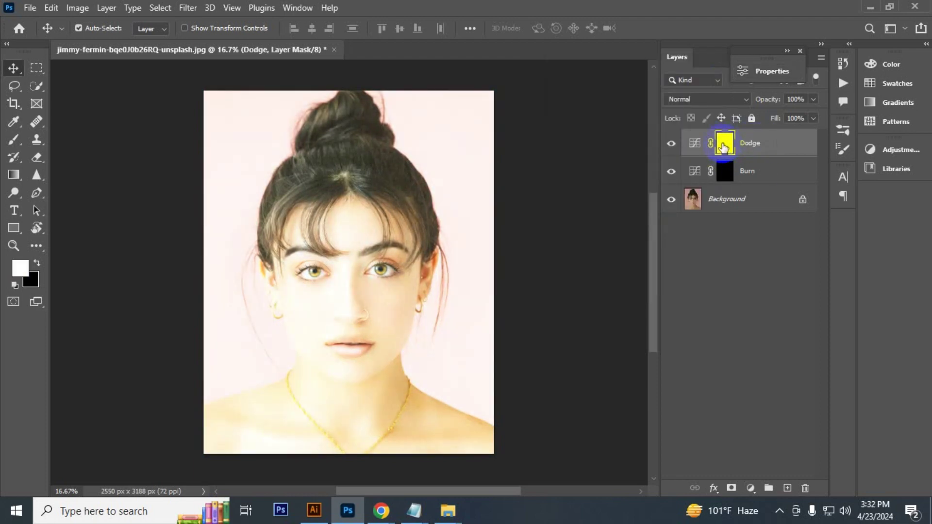
{"action": "key", "text": "ctrl"}
{"action": "key", "text": "ctrl+i"}
Switch to the Brush tool and soften its 70 px tip to 0% hardness.
{"action": "left_click", "coordinate": [15, 140]}
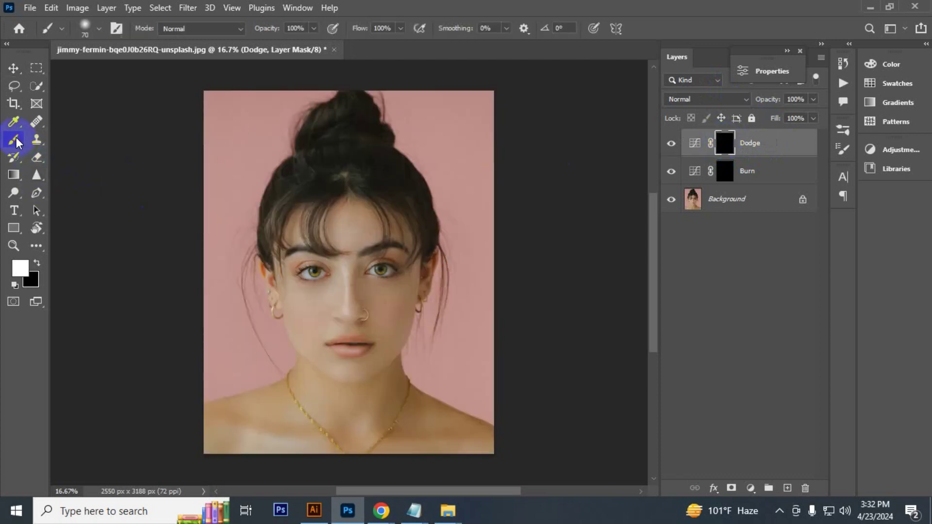
{"action": "left_click", "coordinate": [84, 28]}
{"action": "mouse_move", "coordinate": [92, 104]}
{"action": "left_mouse_down"}
{"action": "mouse_move", "coordinate": [76, 105]}
{"action": "mouse_move", "coordinate": [155, 103]}
{"action": "left_mouse_up"}
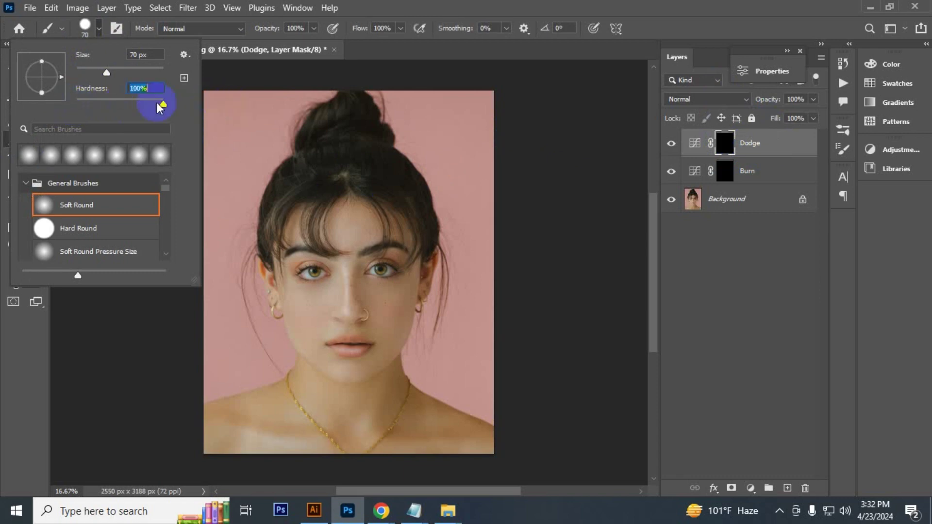
{"action": "left_click", "coordinate": [498, 6]}
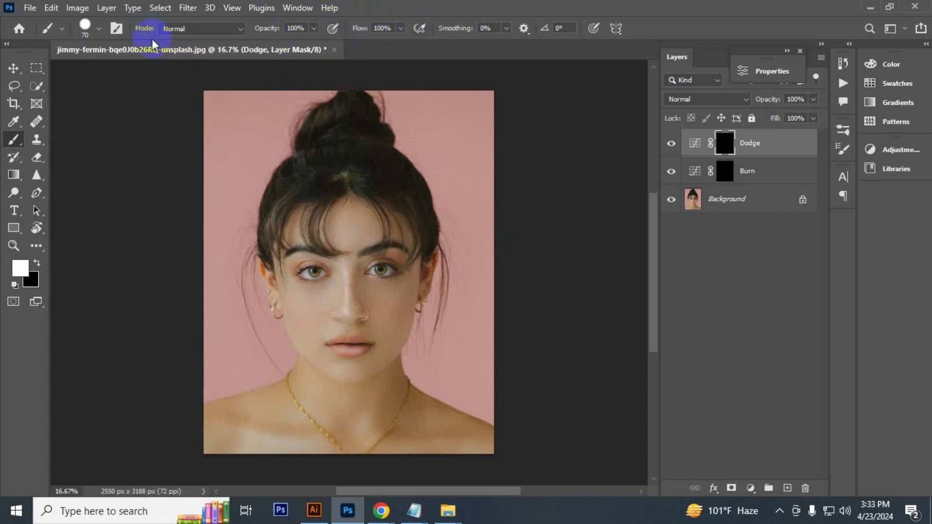
Set smoothing to 30% and paint white highlights across both cheeks and the forehead.
{"action": "key", "text": "alt+3"}
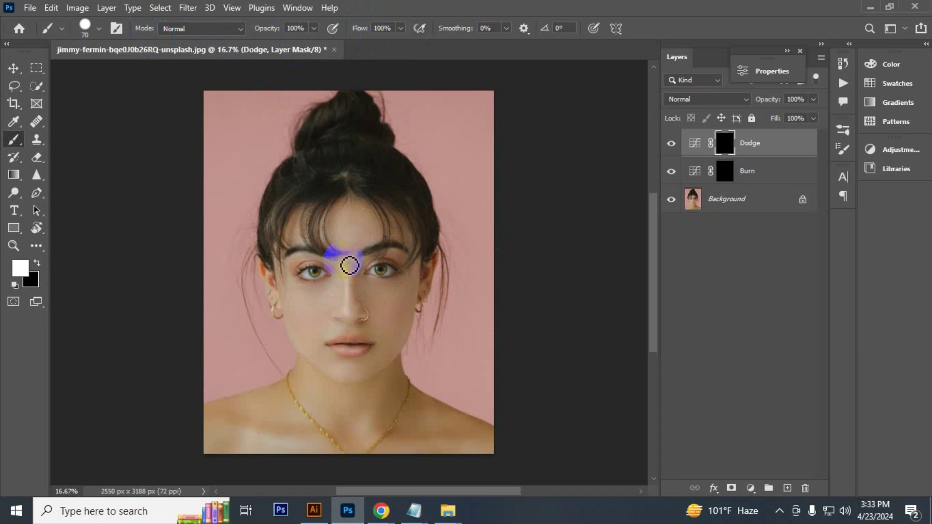
{"action": "left_click", "coordinate": [378, 297]}
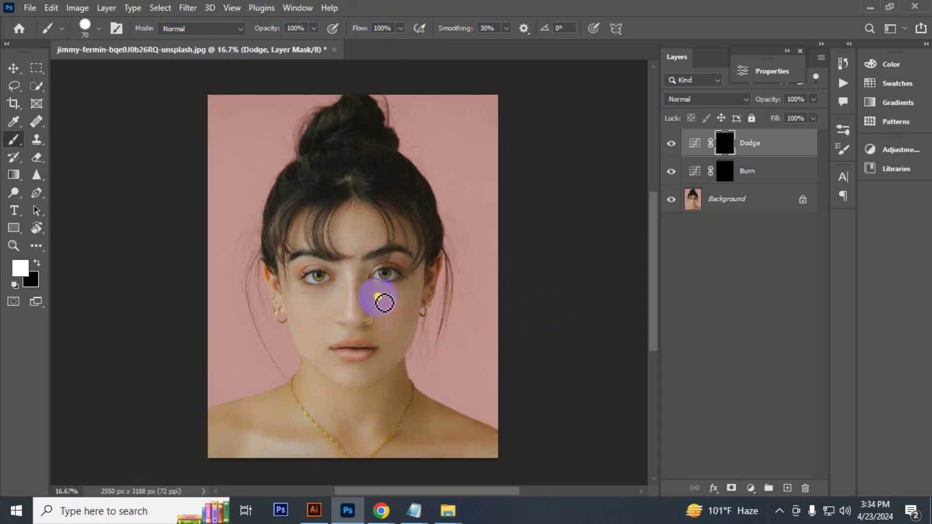
{"action": "mouse_move", "coordinate": [384, 303]}
{"action": "left_mouse_down"}
{"action": "mouse_move", "coordinate": [405, 321]}
{"action": "mouse_move", "coordinate": [406, 298]}
{"action": "left_mouse_up"}
{"action": "mouse_move", "coordinate": [313, 283]}
{"action": "left_mouse_down"}
{"action": "mouse_move", "coordinate": [317, 306]}
{"action": "mouse_move", "coordinate": [332, 303]}
{"action": "mouse_move", "coordinate": [333, 313]}
{"action": "left_mouse_up"}
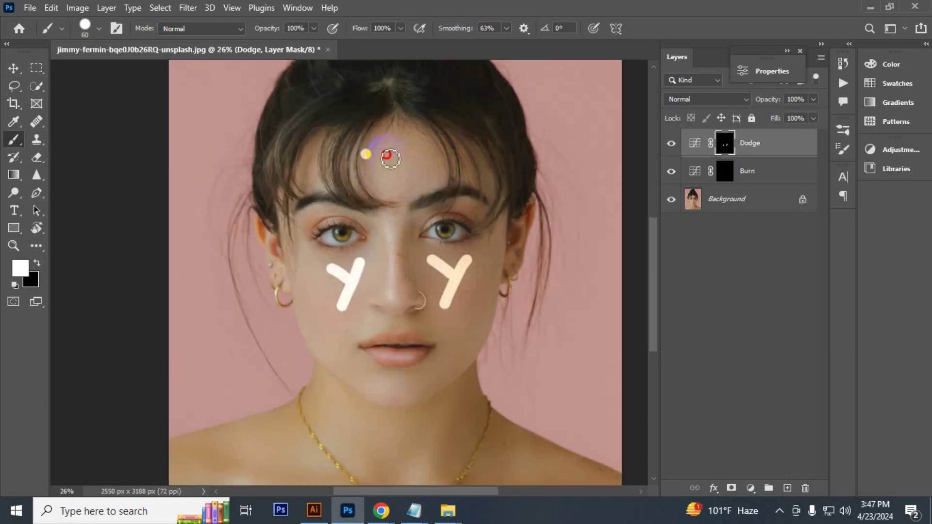
{"action": "left_click_drag", "start_coordinate": [384, 154], "coordinate": [399, 154]}
{"action": "left_click_drag", "start_coordinate": [430, 157], "coordinate": [435, 152]}
{"action": "left_click_drag", "start_coordinate": [383, 176], "coordinate": [412, 176]}
At 50 px, paint highlights between the brows, down the nose, chin, right cheek and left jaw.
{"action": "key", "text": "bracketleft"}
{"action": "scroll", "coordinate": [370, 332], "scroll_direction": "up", "scroll_amount": 1}
{"action": "left_click", "coordinate": [397, 185]}
{"action": "left_click", "coordinate": [404, 282], "text": "shift"}
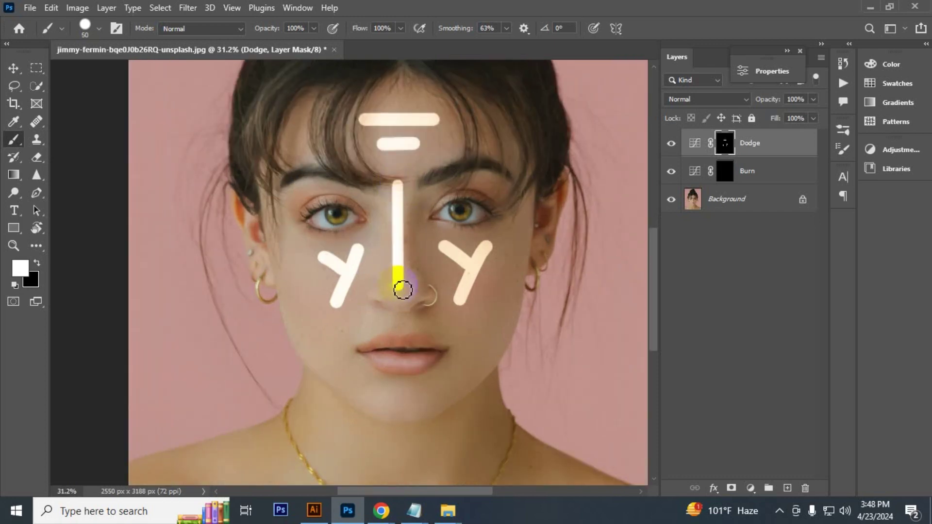
{"action": "left_click_drag", "start_coordinate": [367, 332], "coordinate": [426, 325]}
{"action": "left_click_drag", "start_coordinate": [411, 398], "coordinate": [425, 398]}
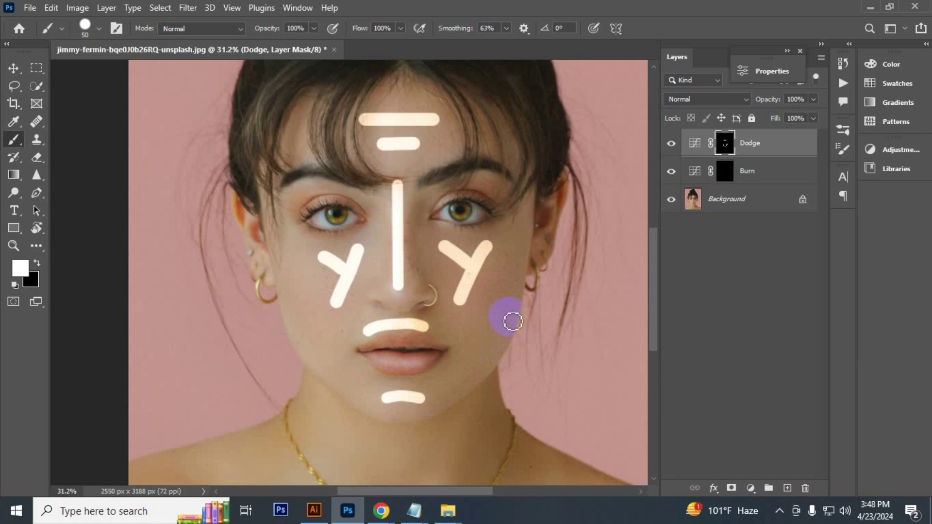
{"action": "left_click_drag", "start_coordinate": [509, 316], "coordinate": [482, 365]}
{"action": "left_click_drag", "start_coordinate": [315, 355], "coordinate": [330, 366]}
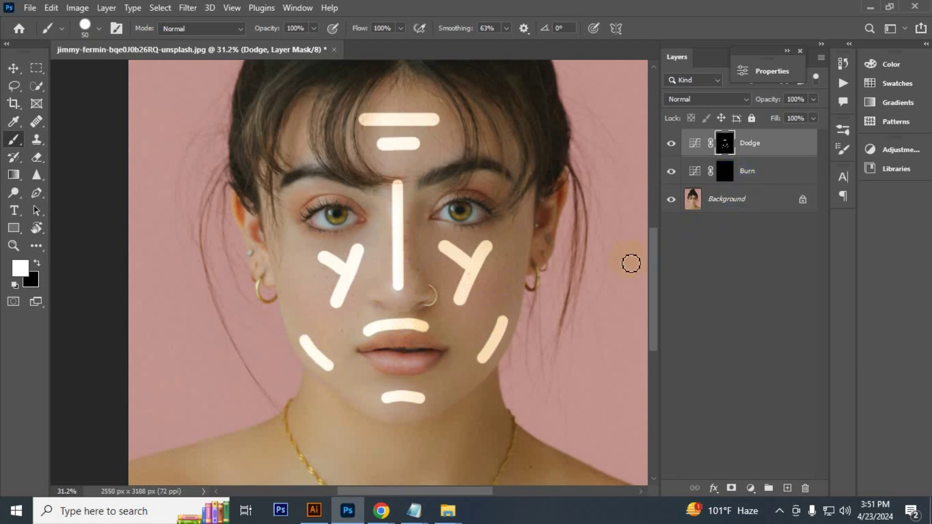
On the Burn mask, paint shadow strokes down both cheeks and both sides of the face.
{"action": "left_click", "coordinate": [729, 180]}
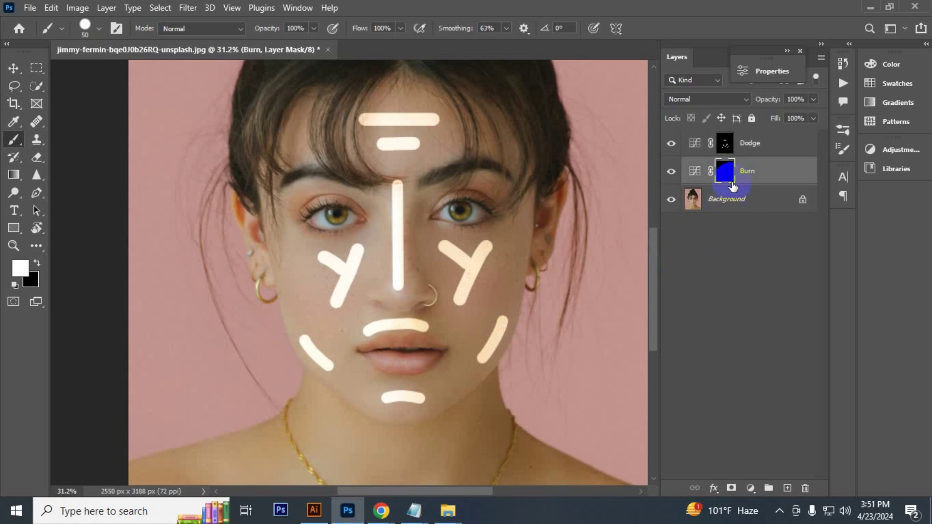
{"action": "left_click", "coordinate": [524, 242]}
{"action": "left_click_drag", "start_coordinate": [524, 241], "coordinate": [465, 345]}
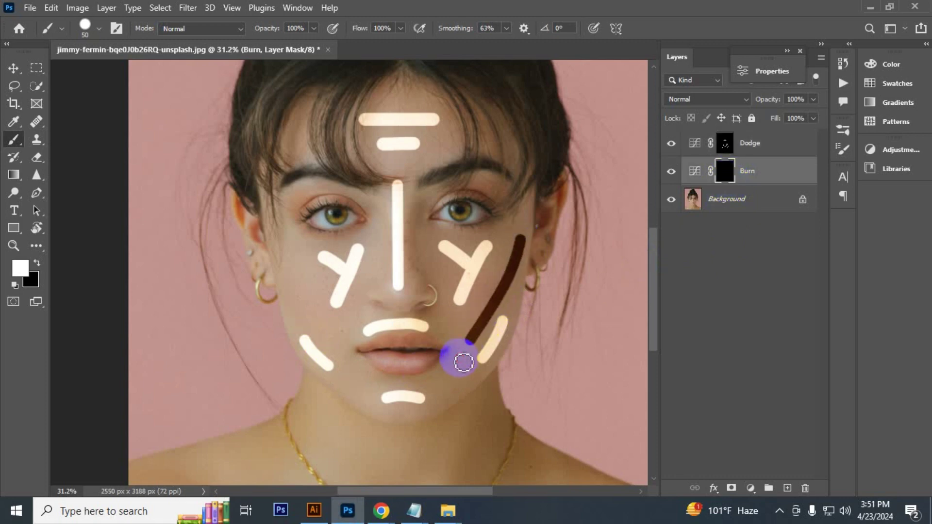
{"action": "left_click_drag", "start_coordinate": [274, 231], "coordinate": [335, 343]}
{"action": "mouse_move", "coordinate": [307, 96]}
{"action": "left_mouse_down"}
{"action": "mouse_move", "coordinate": [268, 198]}
{"action": "mouse_move", "coordinate": [273, 235]}
{"action": "left_mouse_up"}
{"action": "mouse_move", "coordinate": [478, 90]}
{"action": "left_mouse_down"}
{"action": "mouse_move", "coordinate": [525, 149]}
{"action": "mouse_move", "coordinate": [536, 209]}
{"action": "mouse_move", "coordinate": [521, 257]}
{"action": "left_mouse_up"}
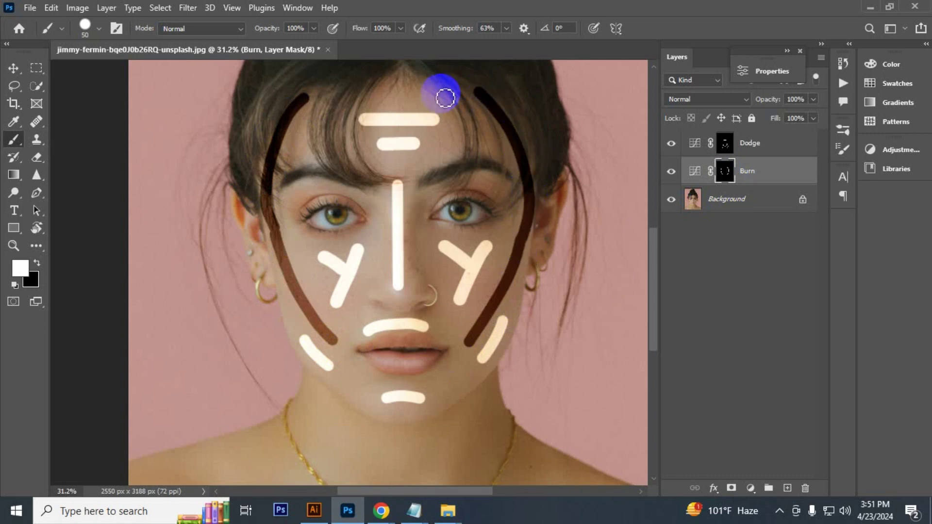
Paint shadows along the hairline, jaw, under the chin and both sides of the nose.
{"action": "mouse_move", "coordinate": [326, 88]}
{"action": "left_mouse_down"}
{"action": "mouse_move", "coordinate": [365, 82]}
{"action": "mouse_move", "coordinate": [467, 81]}
{"action": "left_mouse_up"}
{"action": "left_click_drag", "start_coordinate": [482, 375], "coordinate": [449, 409]}
{"action": "mouse_move", "coordinate": [324, 383]}
{"action": "left_mouse_down"}
{"action": "mouse_move", "coordinate": [364, 412]}
{"action": "mouse_move", "coordinate": [459, 440]}
{"action": "left_mouse_up"}
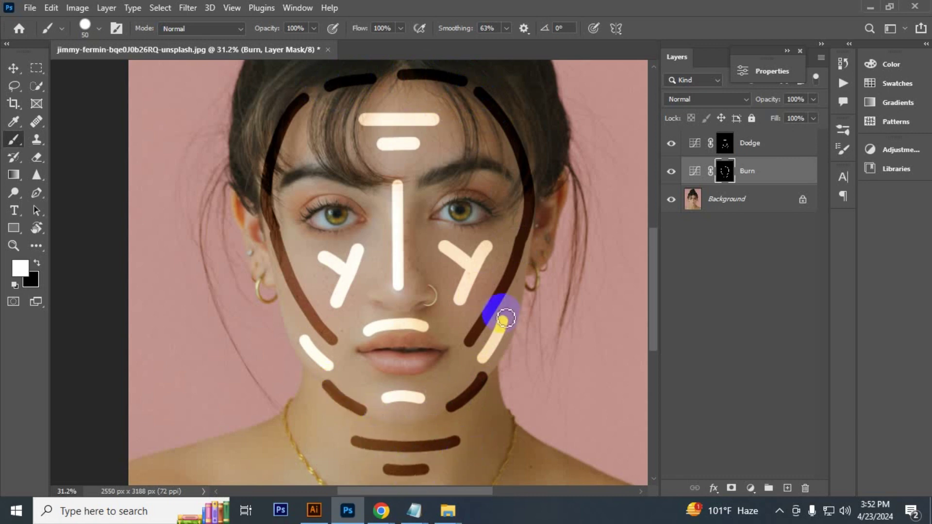
{"action": "mouse_move", "coordinate": [387, 213]}
{"action": "left_mouse_down"}
{"action": "mouse_move", "coordinate": [391, 277]}
{"action": "mouse_move", "coordinate": [411, 317]}
{"action": "left_mouse_up"}
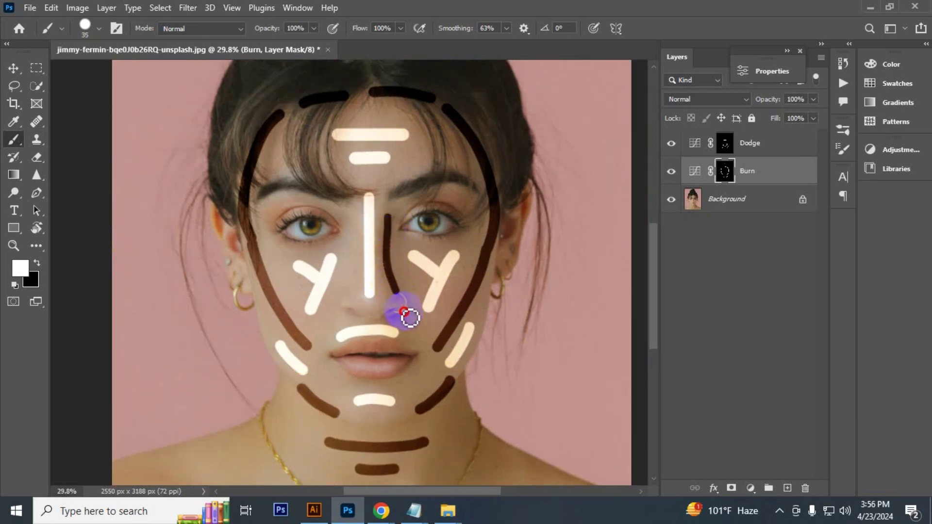
{"action": "mouse_move", "coordinate": [350, 221]}
{"action": "left_mouse_down"}
{"action": "mouse_move", "coordinate": [344, 293]}
{"action": "mouse_move", "coordinate": [374, 316]}
{"action": "mouse_move", "coordinate": [401, 304]}
{"action": "mouse_move", "coordinate": [405, 316]}
{"action": "left_mouse_up"}
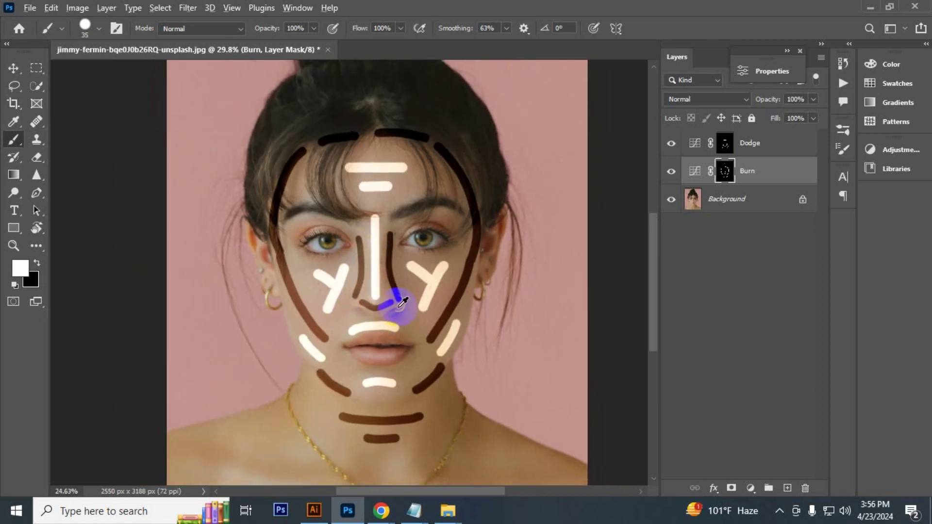
{"action": "left_click", "coordinate": [725, 146]}
Feather the Dodge mask to 70 px and the Burn mask to 72 px in Properties.
{"action": "double_click", "coordinate": [725, 148]}
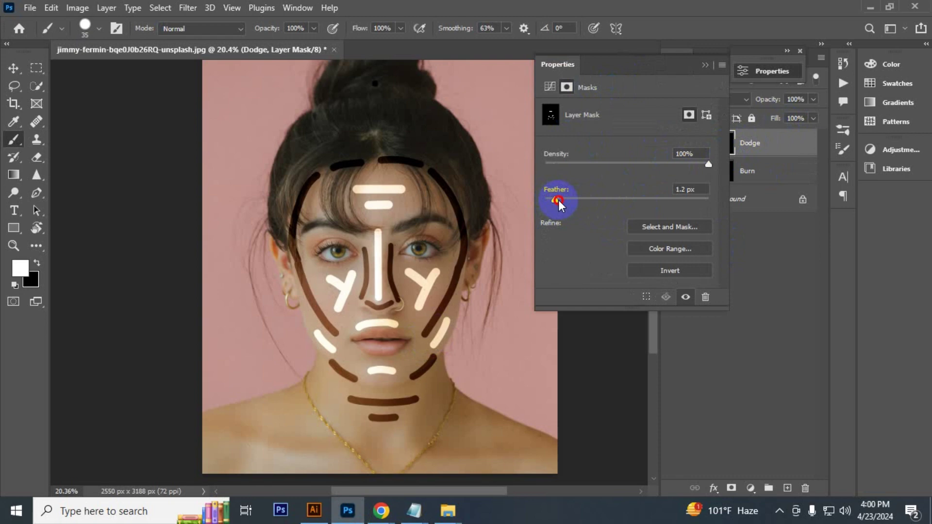
{"action": "left_click_drag", "start_coordinate": [587, 202], "coordinate": [641, 199]}
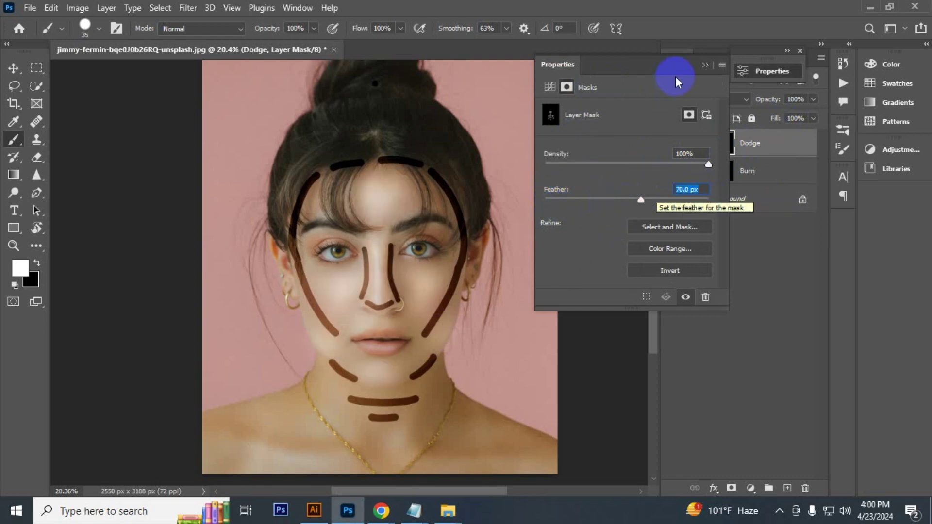
{"action": "left_click", "coordinate": [704, 65]}
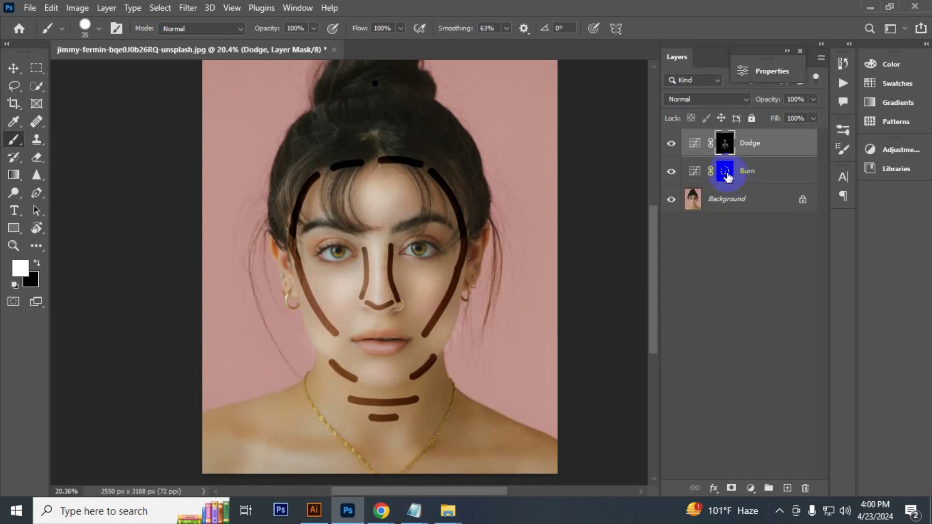
{"action": "double_click", "coordinate": [731, 171]}
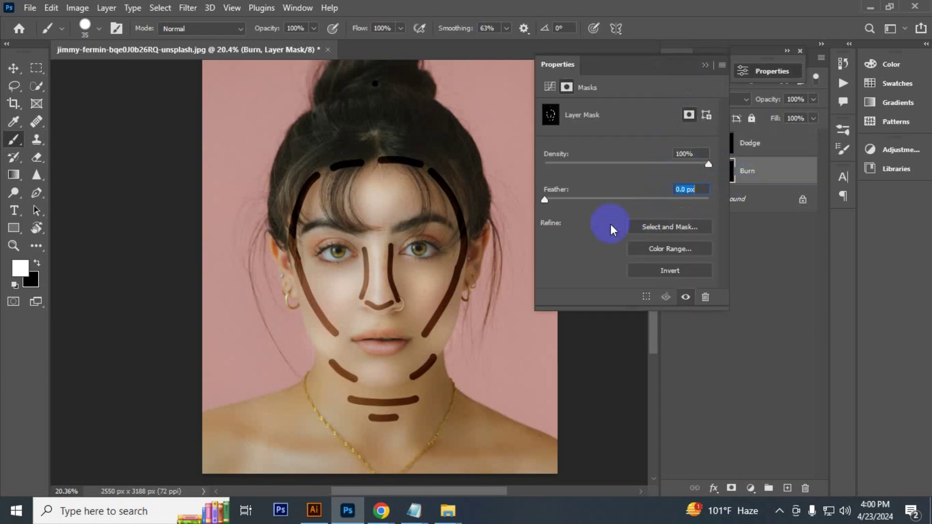
{"action": "left_click_drag", "start_coordinate": [546, 200], "coordinate": [642, 200]}
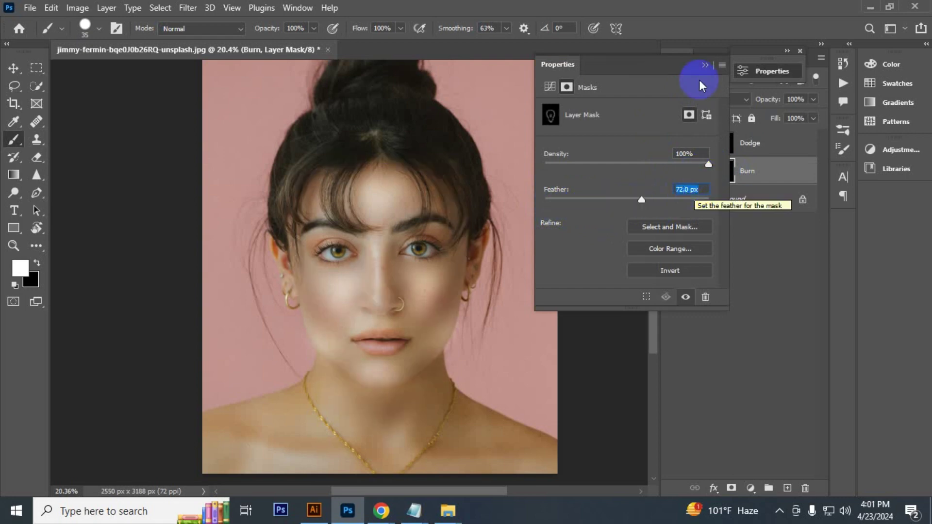
{"action": "left_click", "coordinate": [704, 65]}
In the Dodge layer's Blending Options, split the Underlying Layer black slider to about 0/170.
{"action": "left_click", "coordinate": [773, 146]}
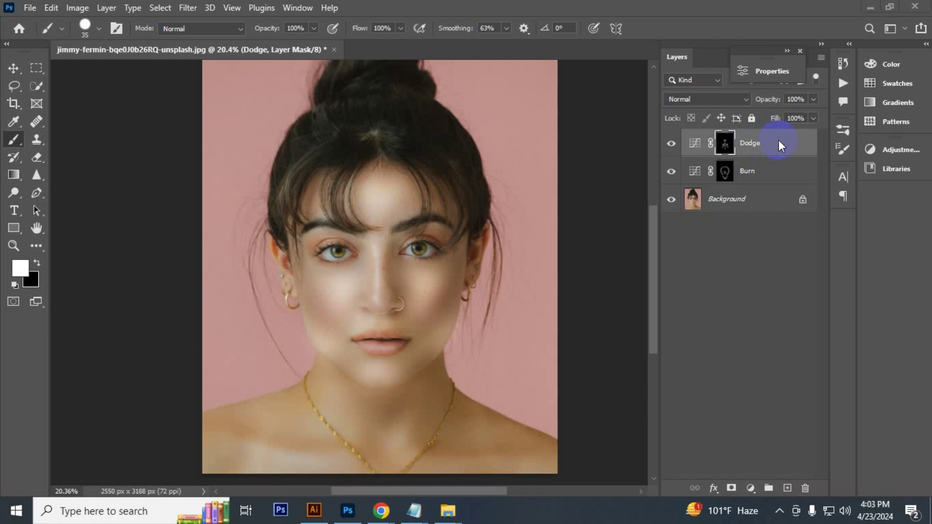
{"action": "right_click", "coordinate": [779, 143]}
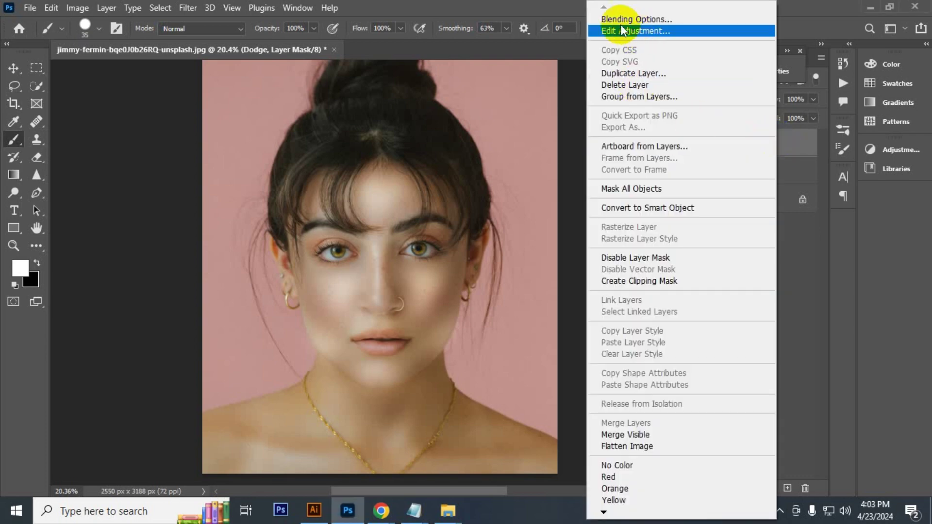
{"action": "left_click", "coordinate": [663, 20]}
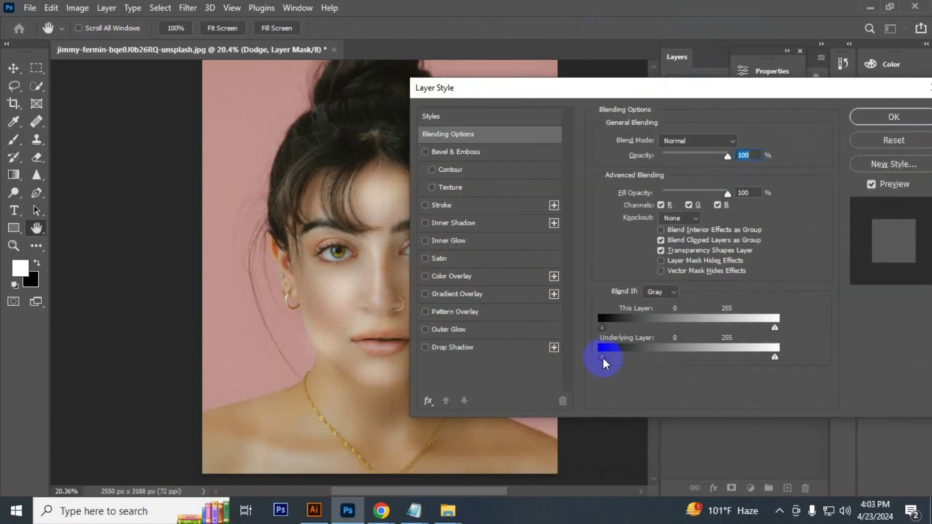
{"action": "left_click_drag", "start_coordinate": [605, 357], "coordinate": [659, 359]}
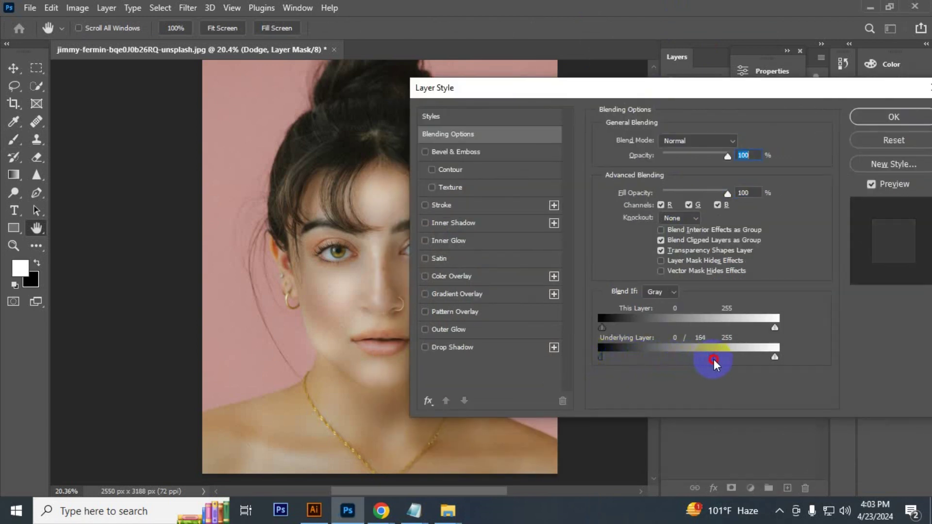
{"action": "left_click_drag", "start_coordinate": [725, 359], "coordinate": [720, 359]}
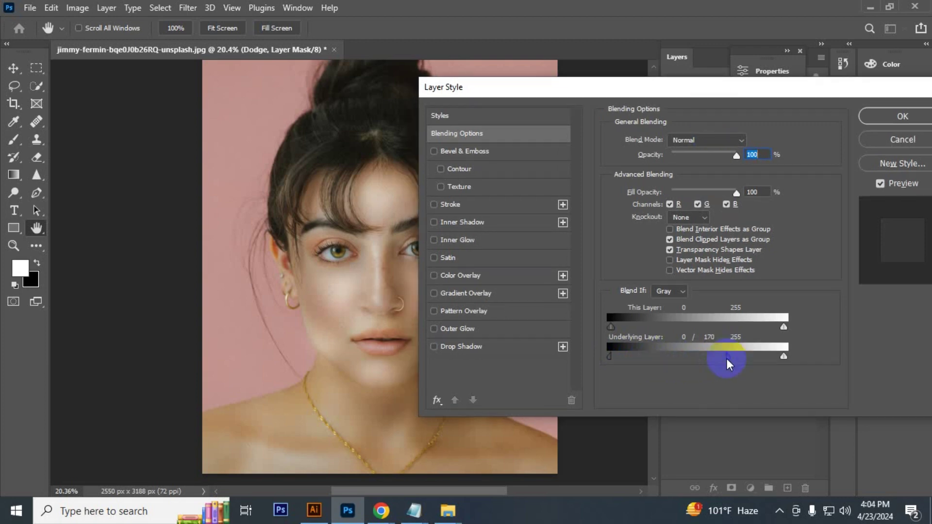
{"action": "left_click", "coordinate": [899, 115]}
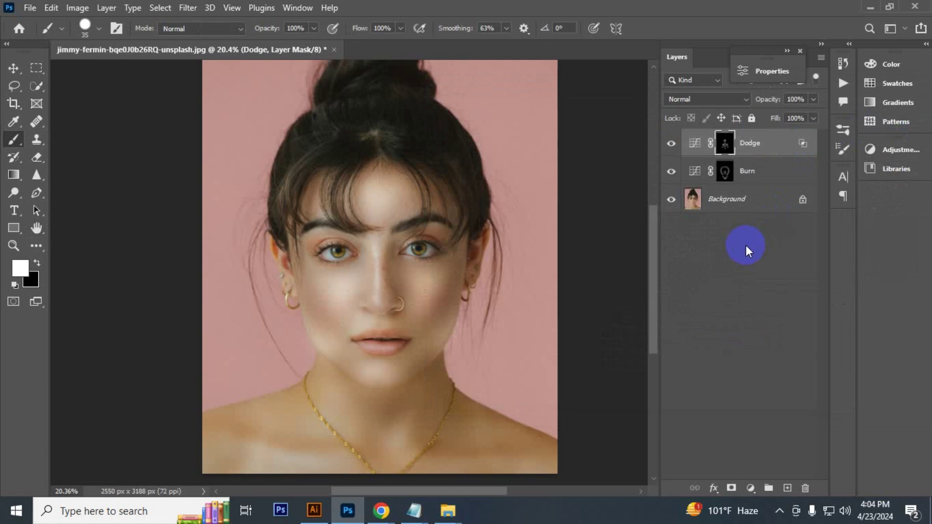
In the Burn layer's Blending Options, split the Underlying Layer white slider to 90/255.
{"action": "left_click", "coordinate": [763, 174]}
{"action": "right_click", "coordinate": [764, 174]}
{"action": "left_click", "coordinate": [648, 19]}
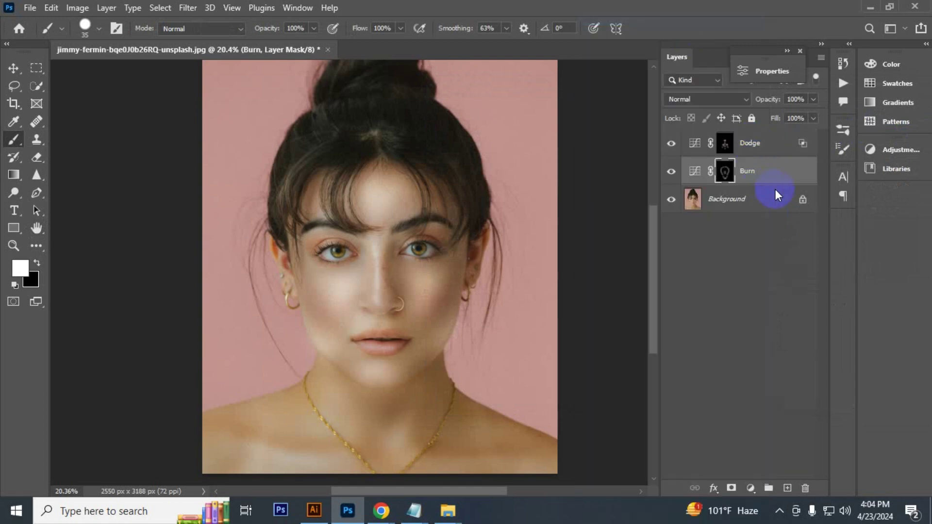
{"action": "left_click_drag", "start_coordinate": [639, 94], "coordinate": [719, 78]}
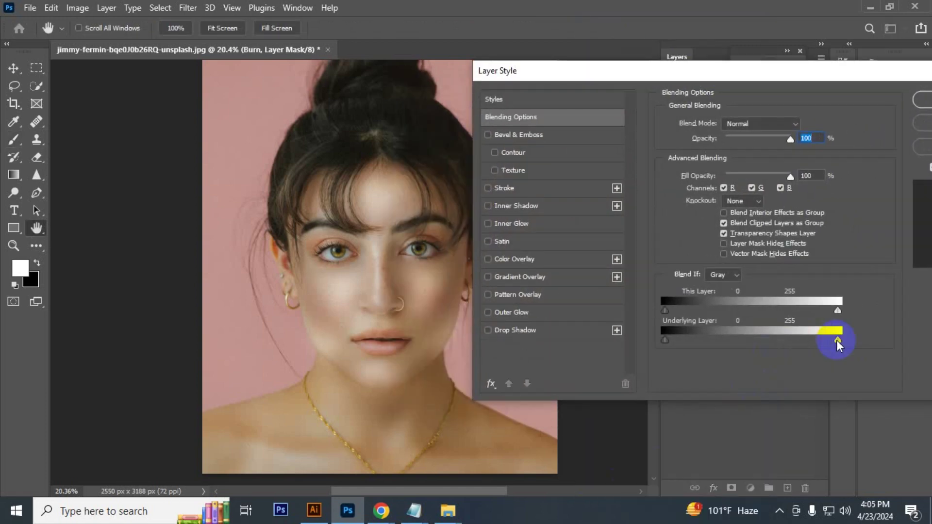
{"action": "left_click_drag", "start_coordinate": [836, 340], "coordinate": [724, 344]}
{"action": "left_click_drag", "start_coordinate": [890, 77], "coordinate": [843, 79]}
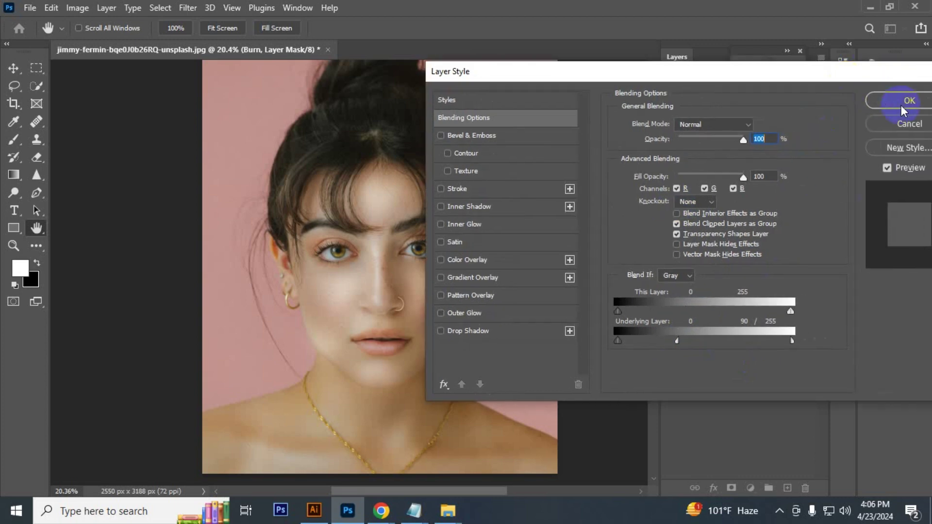
{"action": "left_click", "coordinate": [902, 105]}
Group the Dodge and Burn layers into Group 1 and lower its opacity to 60%.
{"action": "left_click", "coordinate": [763, 142]}
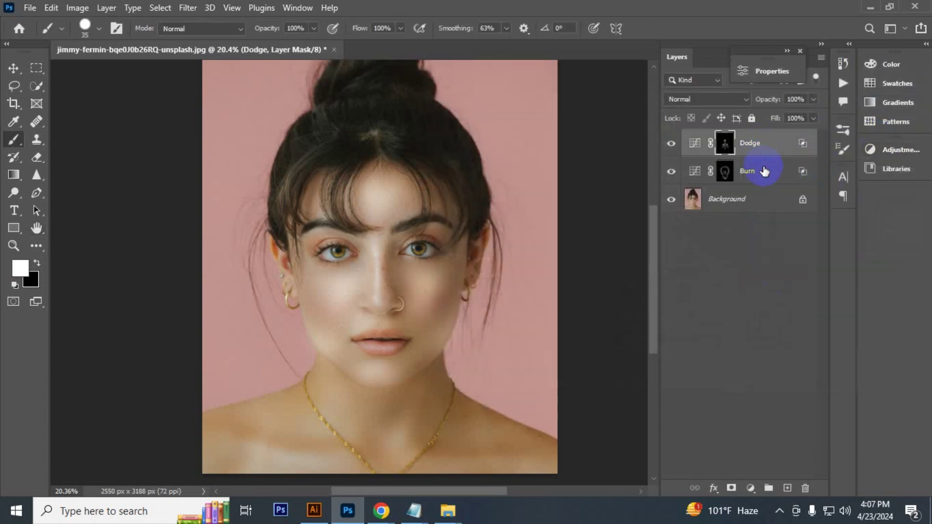
{"action": "left_click", "coordinate": [765, 171]}
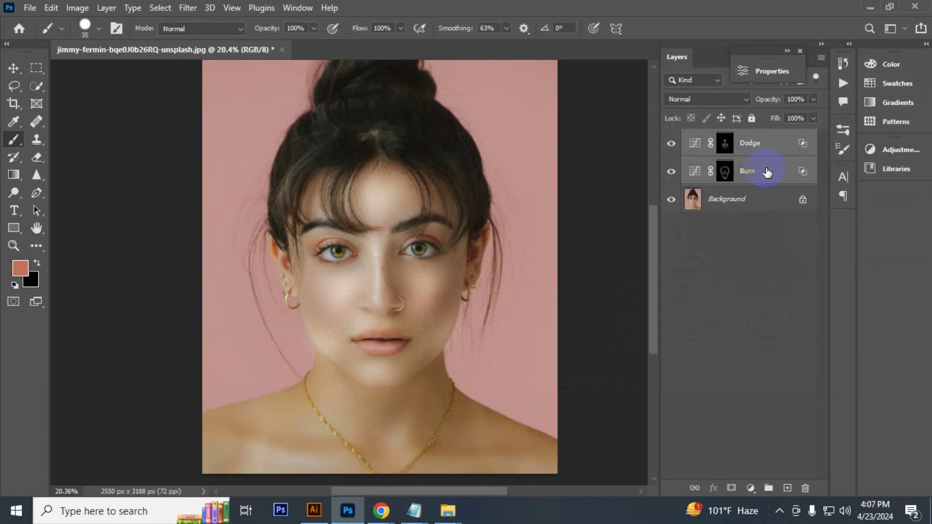
{"action": "key", "text": "ctrl+g"}
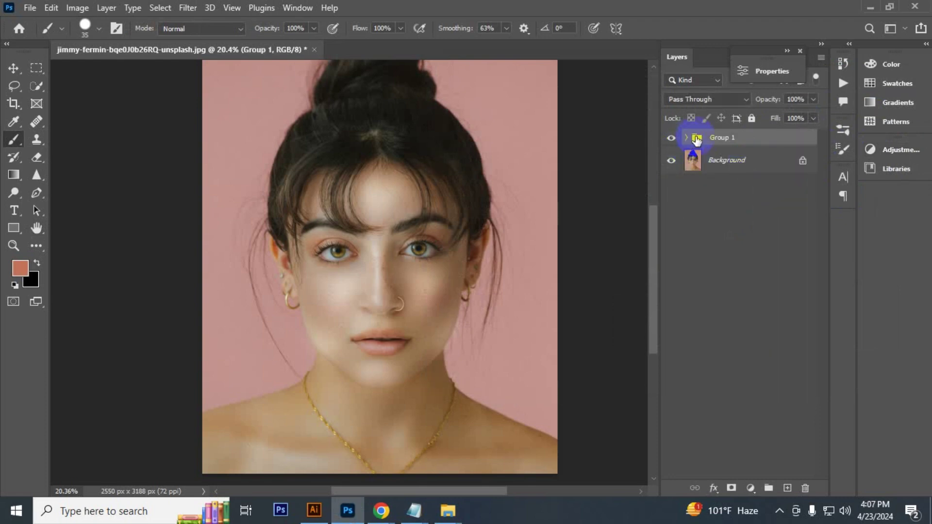
{"action": "left_click", "coordinate": [813, 99]}
{"action": "mouse_move", "coordinate": [801, 116]}
{"action": "left_mouse_down"}
{"action": "mouse_move", "coordinate": [751, 115]}
{"action": "mouse_move", "coordinate": [798, 120]}
{"action": "left_mouse_up"}
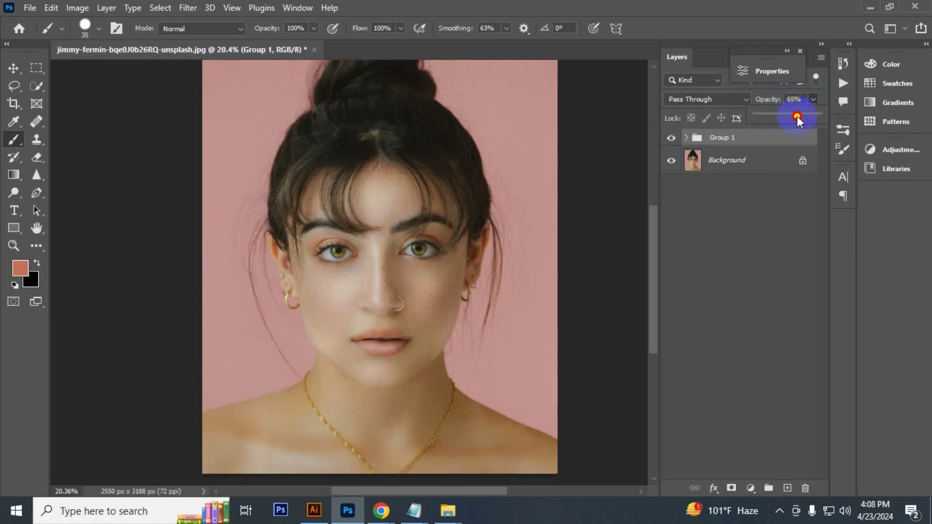
Toggle Group 1's visibility to compare the retouch before and after.
{"action": "left_click", "coordinate": [671, 138]}
{"action": "left_click", "coordinate": [671, 138]}
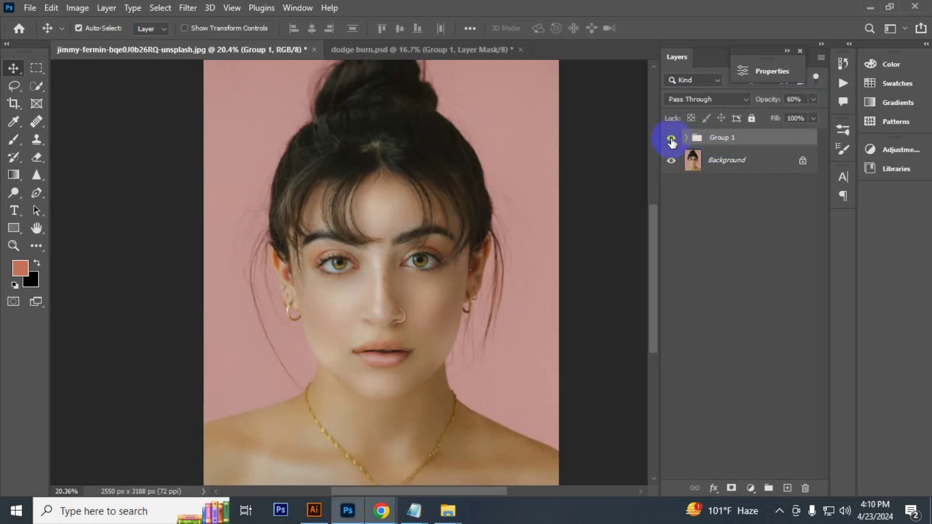
{"action": "left_click", "coordinate": [672, 138]}
{"action": "left_click", "coordinate": [672, 139]}
{"action": "left_click", "coordinate": [671, 139]}
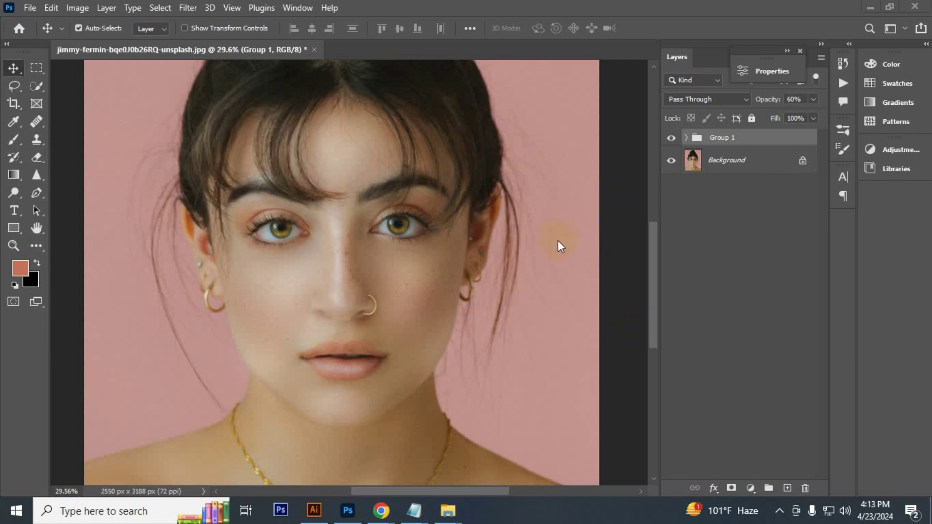
Add a white mask to Group 1 and set a black 50 px brush with 0% smoothing.
{"action": "left_click", "coordinate": [730, 488]}
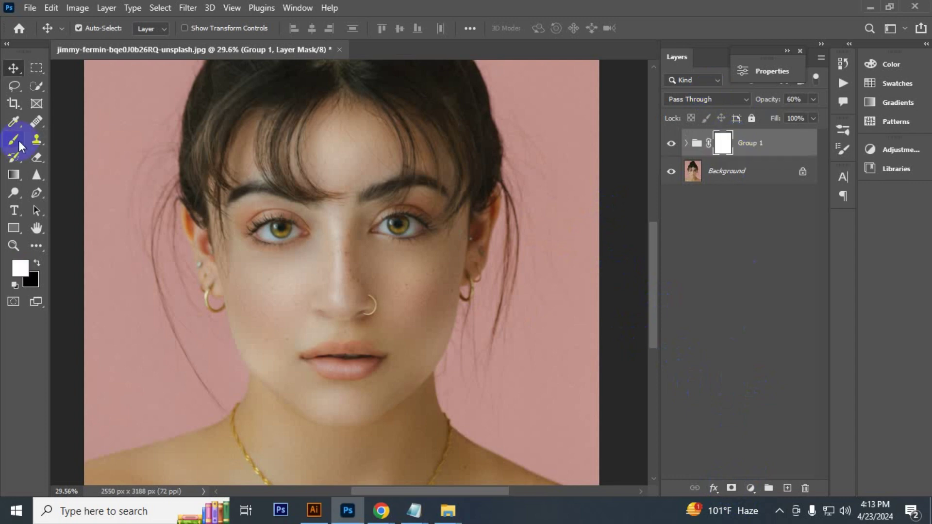
{"action": "left_click_drag", "start_coordinate": [18, 144], "coordinate": [55, 140]}
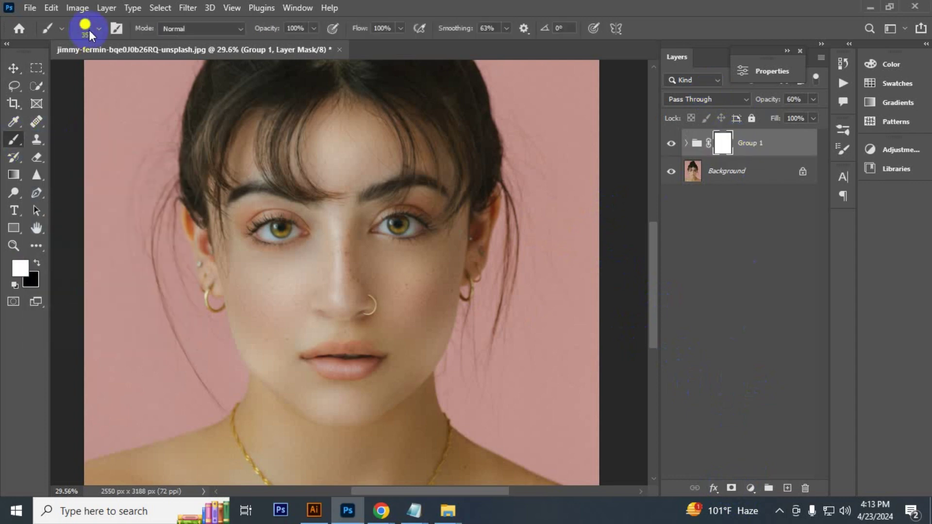
{"action": "left_click", "coordinate": [85, 28]}
{"action": "left_click", "coordinate": [49, 276]}
{"action": "key", "text": "d"}
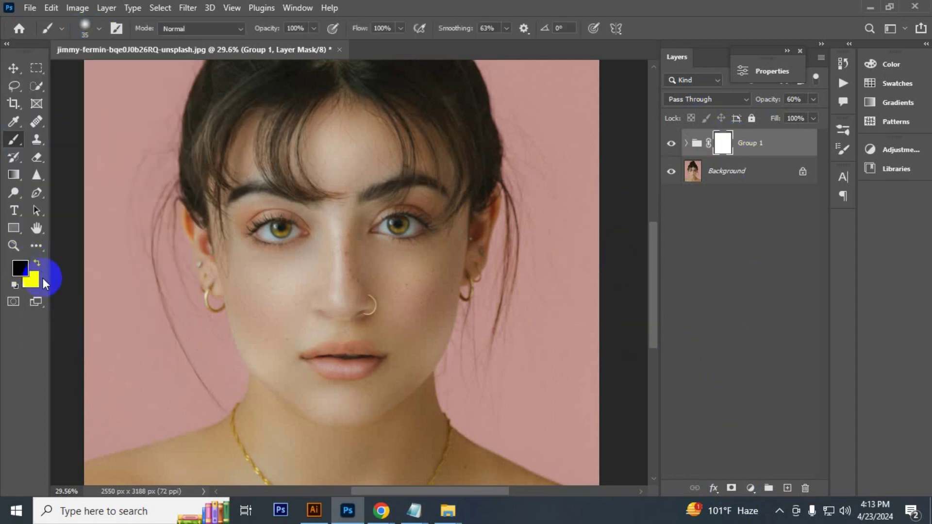
{"action": "left_click", "coordinate": [506, 28]}
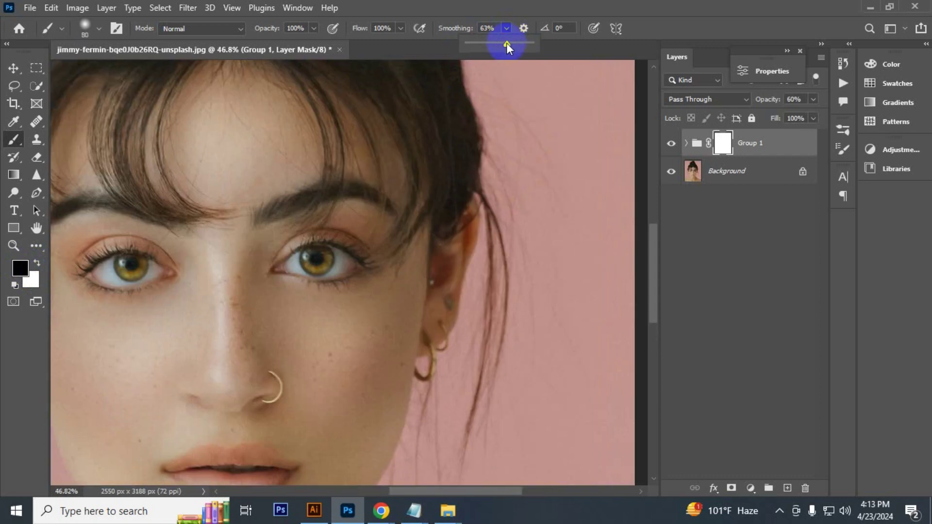
{"action": "left_click_drag", "start_coordinate": [507, 47], "coordinate": [468, 42]}
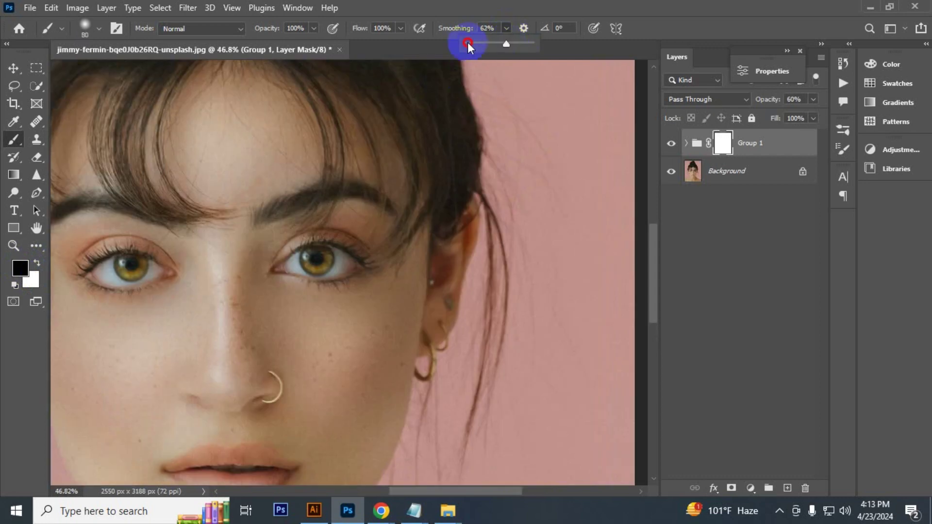
{"action": "key", "text": "["}
{"action": "key", "text": "["}
{"action": "key", "text": "["}
Paint black on the group mask along the right and left ears.
{"action": "left_click_drag", "start_coordinate": [475, 234], "coordinate": [451, 292]}
{"action": "mouse_move", "coordinate": [245, 216]}
{"action": "left_mouse_down"}
{"action": "mouse_move", "coordinate": [266, 265]}
{"action": "mouse_move", "coordinate": [229, 200]}
{"action": "left_mouse_up"}
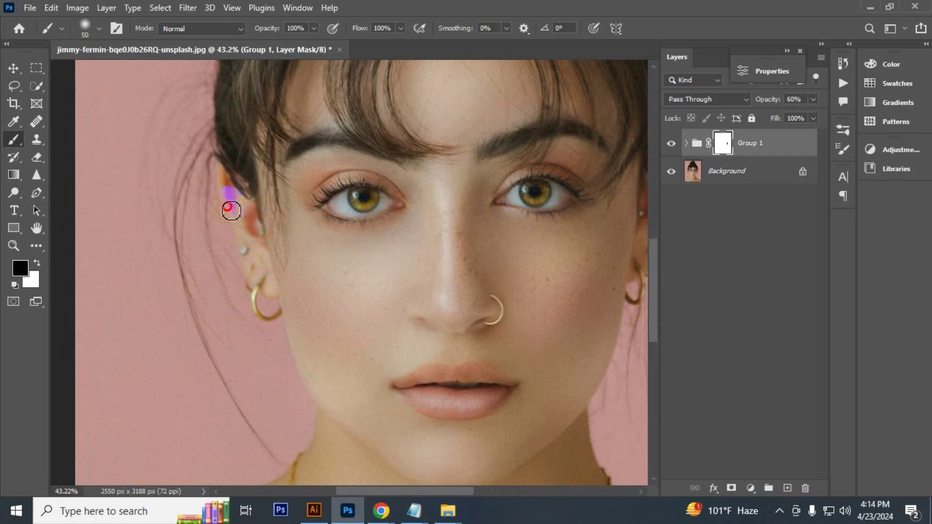
{"action": "left_click", "coordinate": [699, 323]}
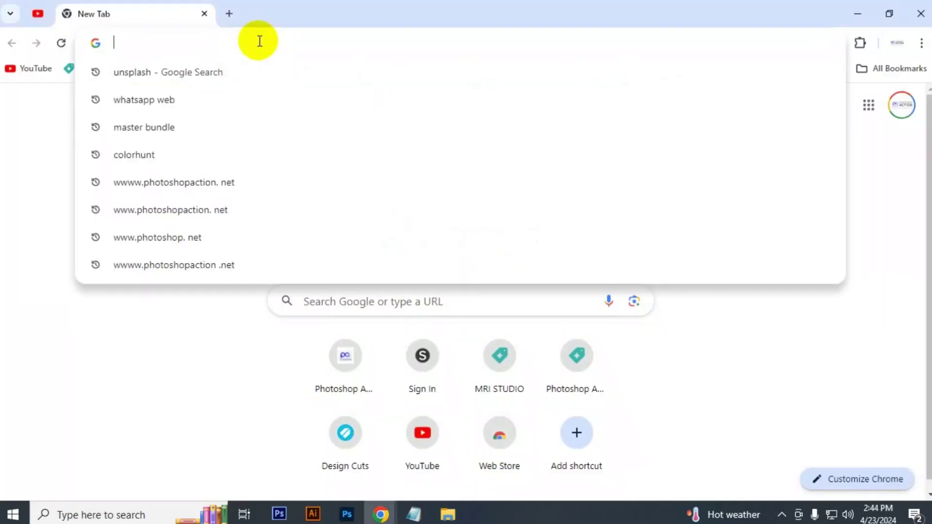
{"action": "type", "text": "www"}
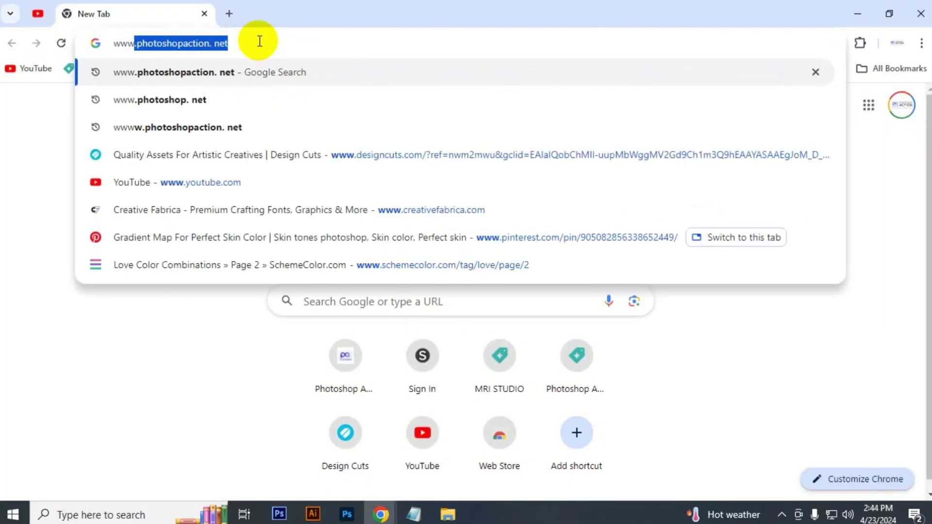
{"action": "type", "text": ".photos"}
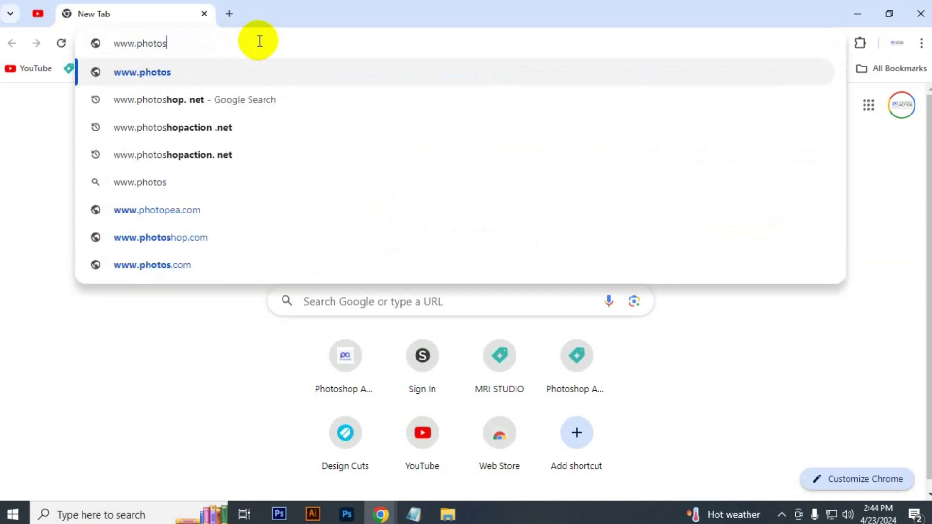
{"action": "type", "text": "hopact"}
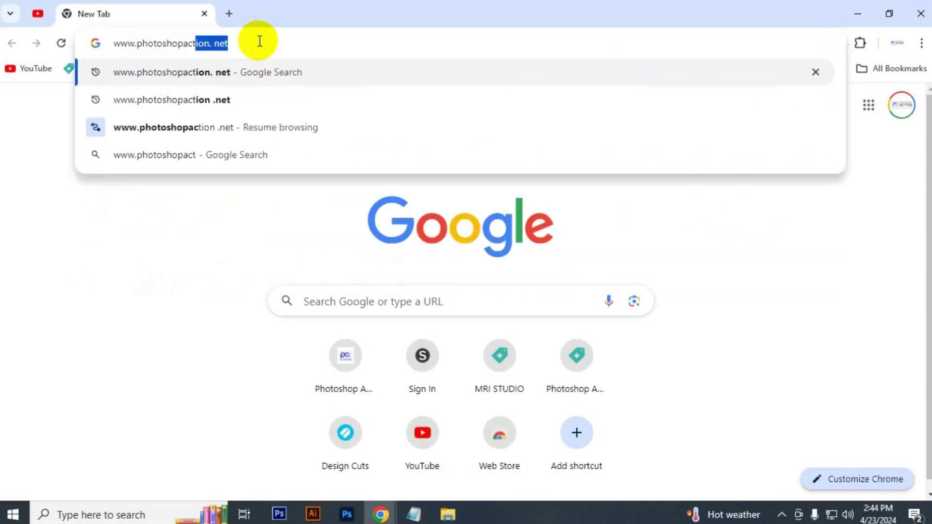
{"action": "type", "text": "ion. net"}
{"action": "key", "text": "Return"}
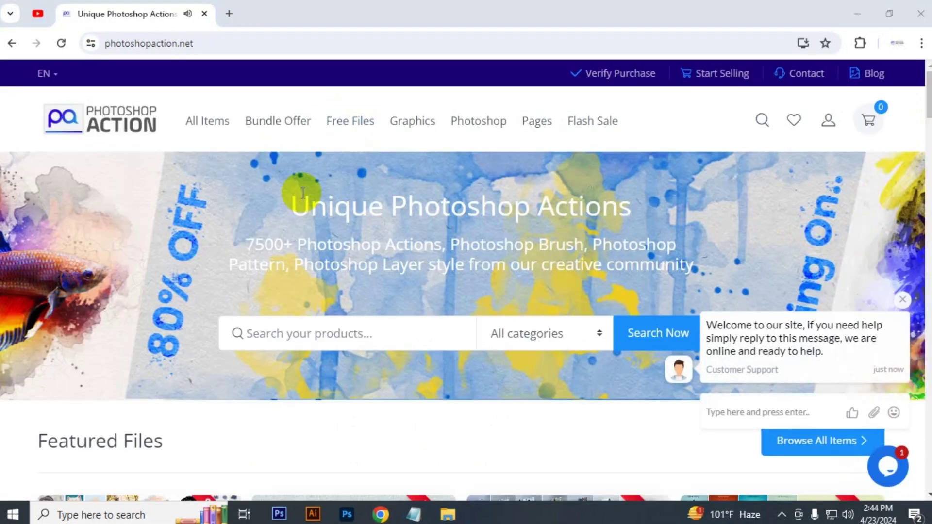
{"action": "mouse_move", "coordinate": [334, 134]}
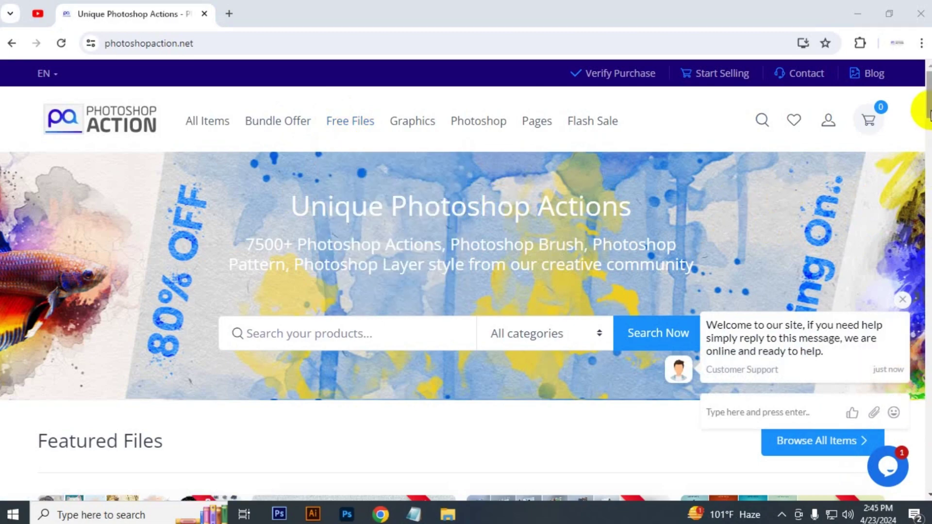
Scroll to the product cards, then open and close the site's live-chat window.
{"action": "left_click_drag", "start_coordinate": [927, 114], "coordinate": [874, 393]}
{"action": "left_click", "coordinate": [873, 395]}
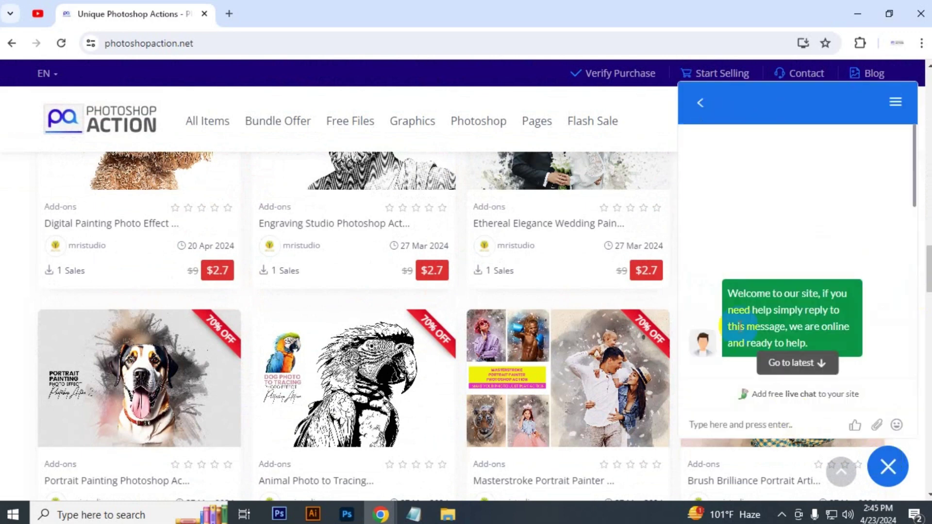
{"action": "left_click", "coordinate": [701, 103]}
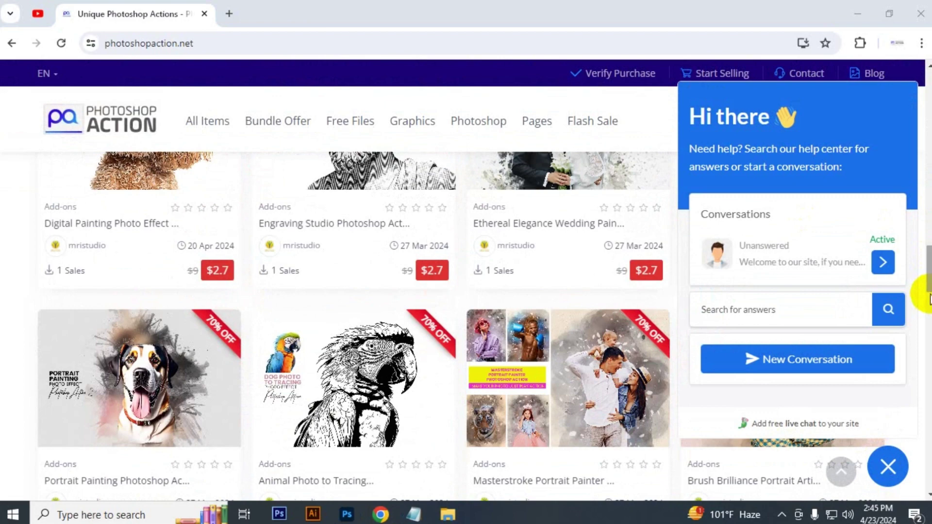
{"action": "left_click_drag", "start_coordinate": [928, 266], "coordinate": [923, 170]}
{"action": "left_click", "coordinate": [888, 464]}
Scroll the Photoshop Action Videos grid down to fix tutorials like 'Content Aware Fill not Working in Photoshop'.
{"action": "scroll", "coordinate": [884, 260], "scroll_direction": "up", "scroll_amount": 2}
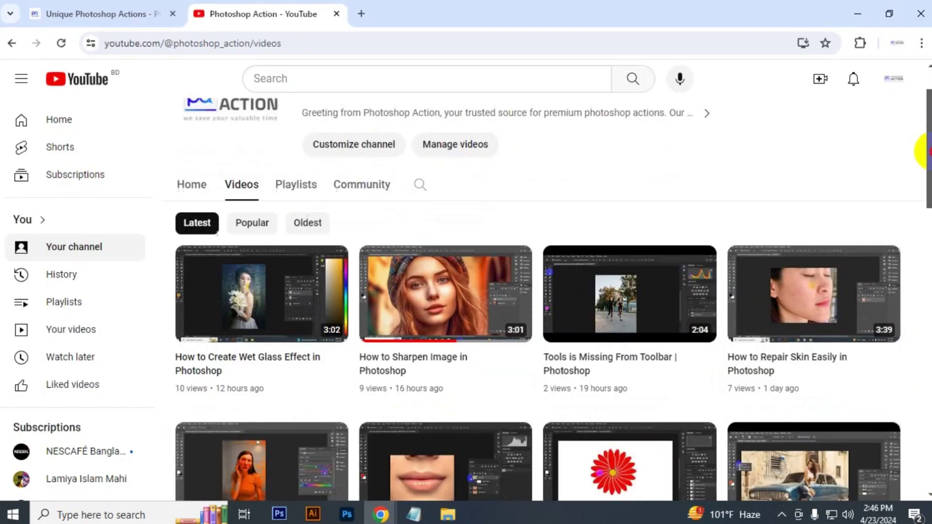
{"action": "left_click_drag", "start_coordinate": [925, 146], "coordinate": [925, 358]}
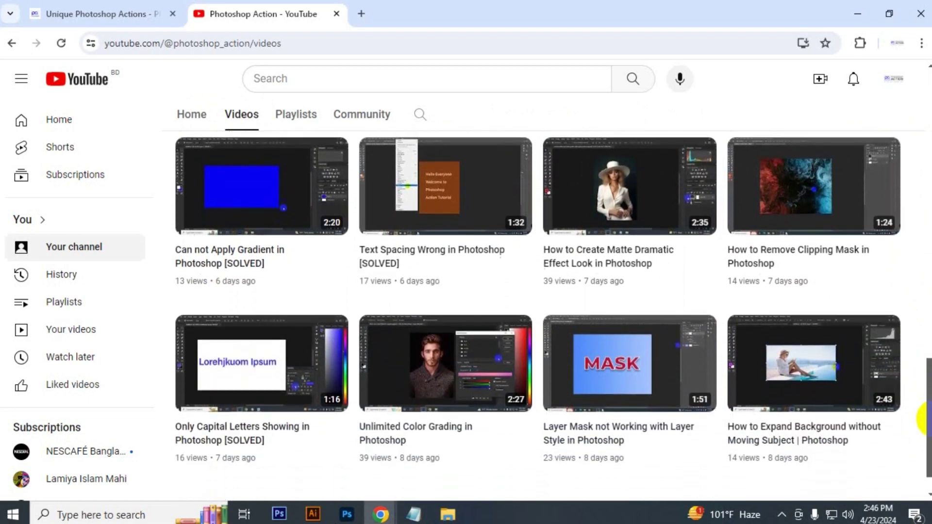
{"action": "scroll", "coordinate": [925, 430], "scroll_direction": "down", "scroll_amount": 1}
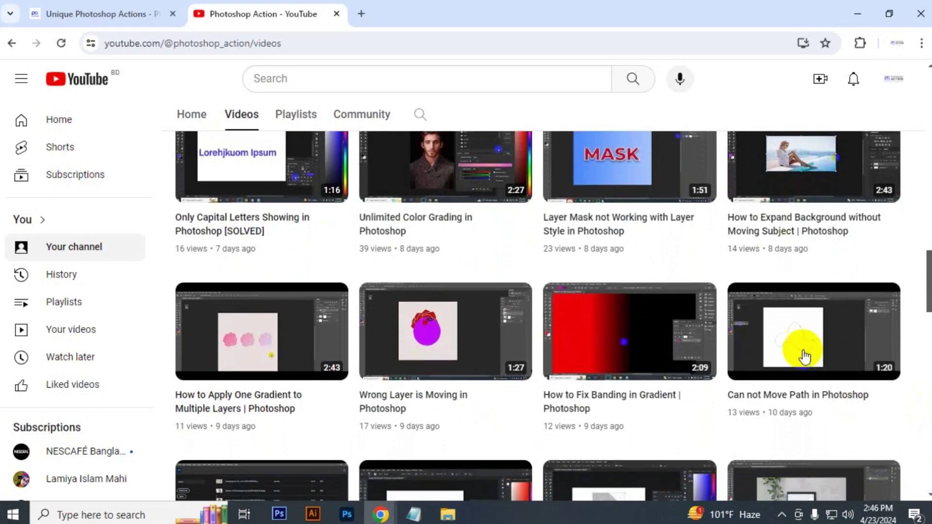
{"action": "scroll", "coordinate": [766, 244], "scroll_direction": "down", "scroll_amount": 1}
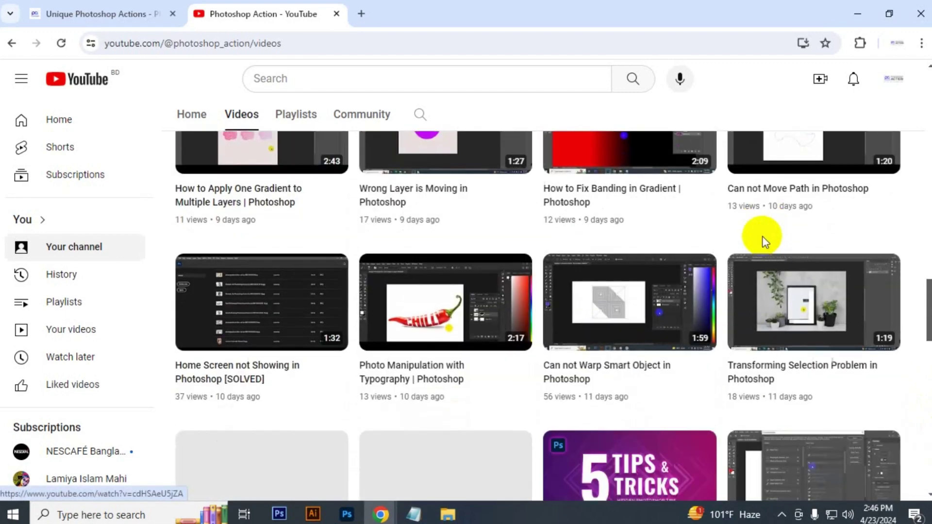
{"action": "scroll", "coordinate": [765, 241], "scroll_direction": "down", "scroll_amount": 2}
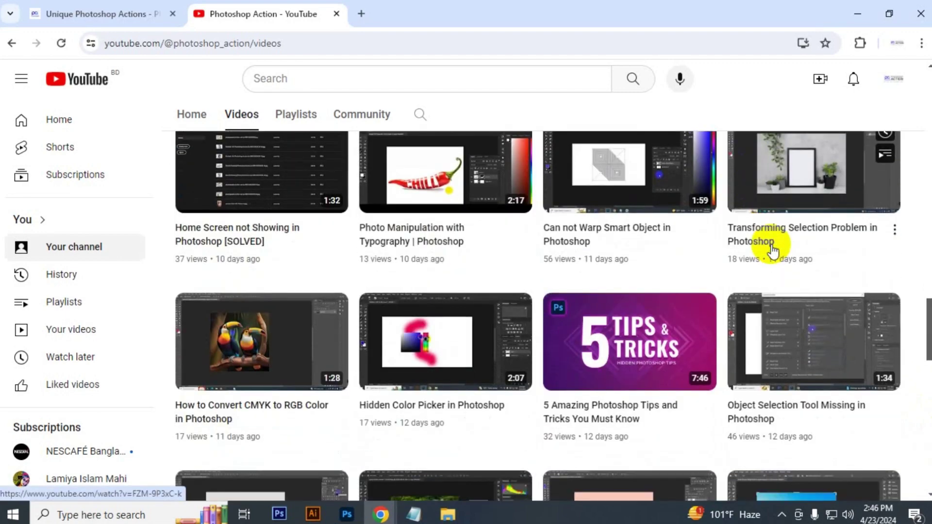
{"action": "scroll", "coordinate": [773, 250], "scroll_direction": "down", "scroll_amount": 2}
{"action": "scroll", "coordinate": [773, 251], "scroll_direction": "down", "scroll_amount": 2}
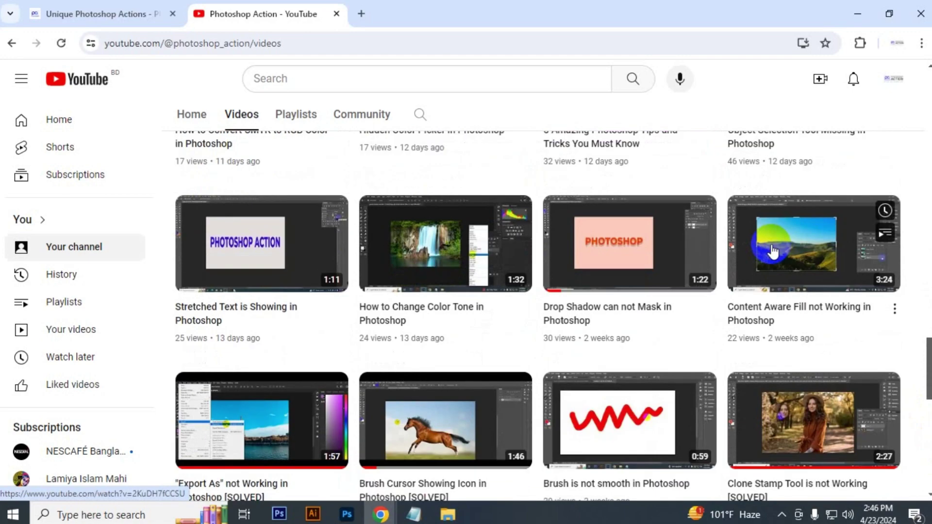